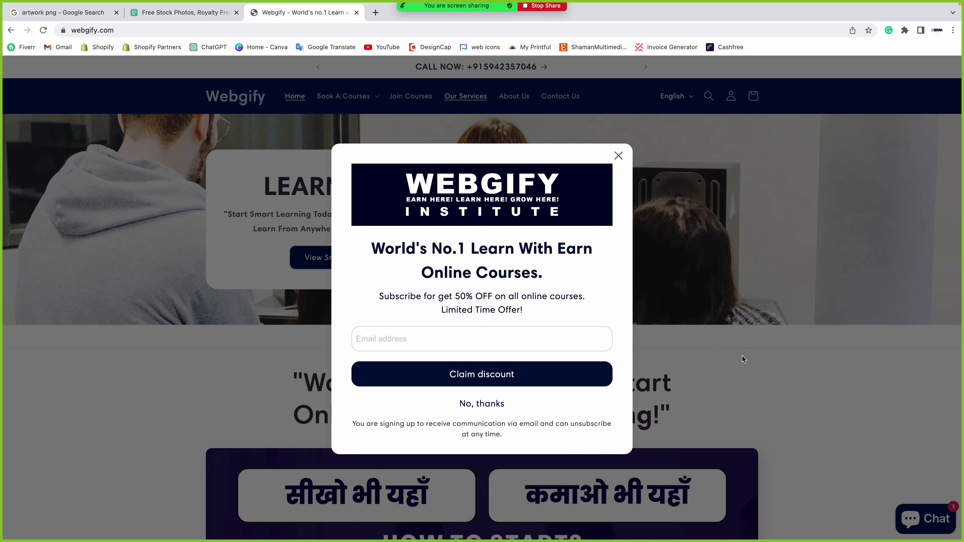
# Step: Leave Chrome's full-screen Webgify page to reveal the owl document in Photoshop
pyautogui.hotkey('ctrl', 'Left')
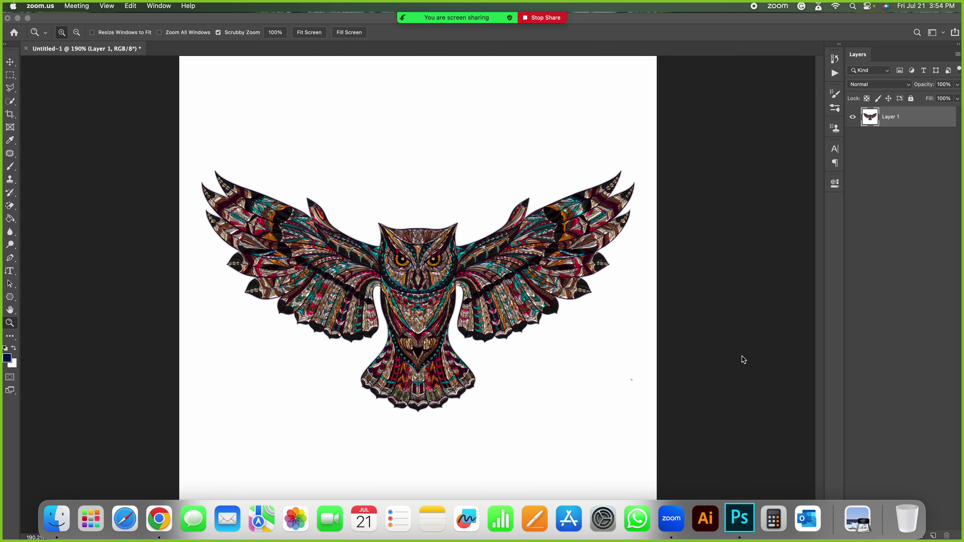
# Step: View the whole owl canvas at 100% in Photoshop, then return to Chrome's Webgify page
pyautogui.click(782, 198)
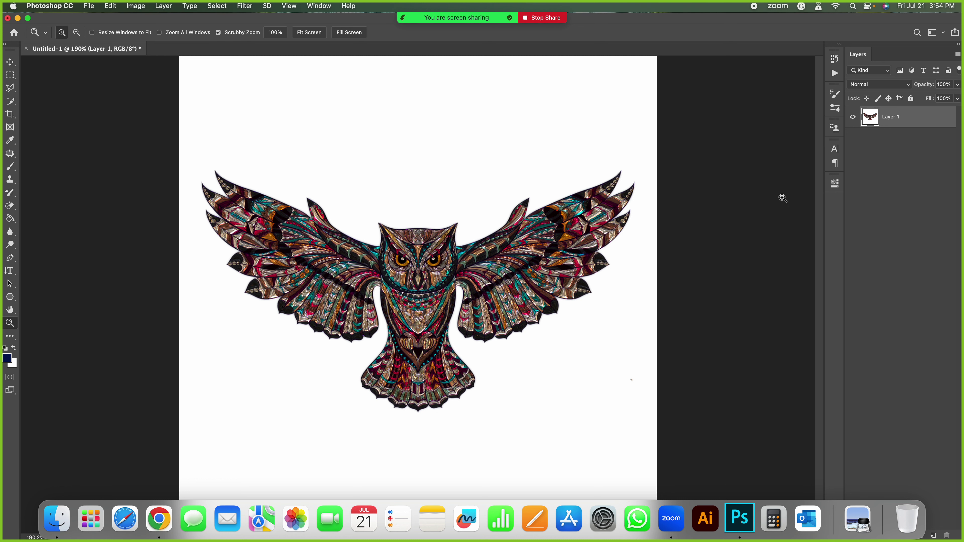
pyautogui.hotkey('ctrl', '-')
pyautogui.hotkey('ctrl', '+')
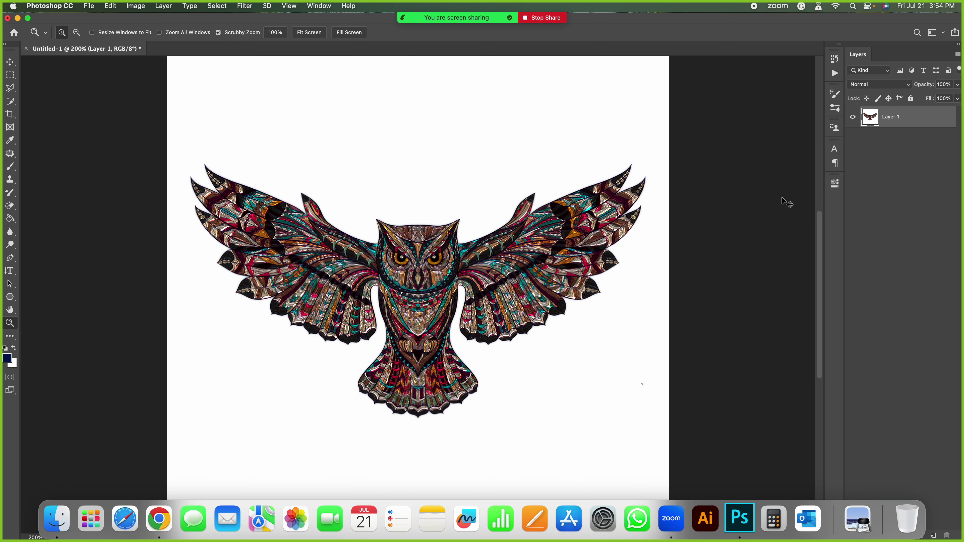
pyautogui.hotkey('ctrl', '-')
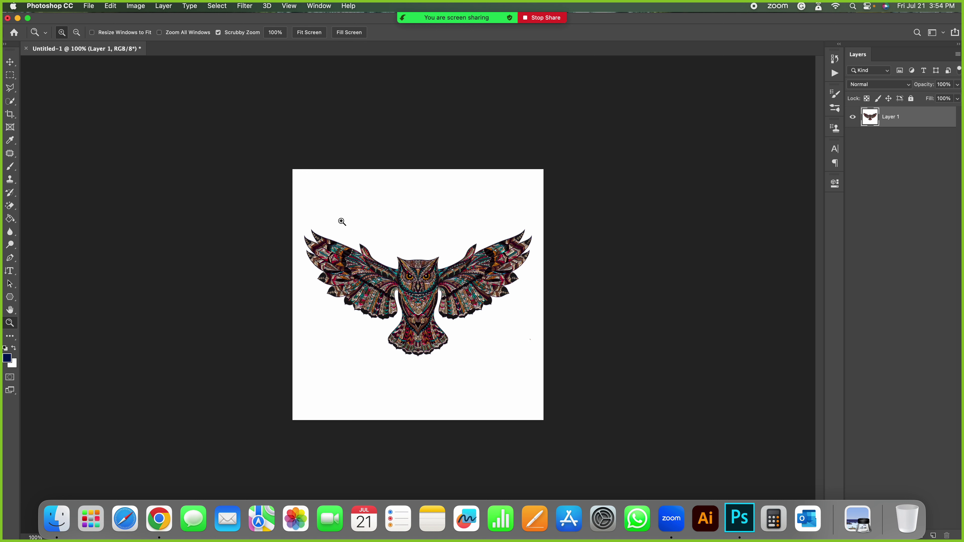
pyautogui.press('super+Tab')
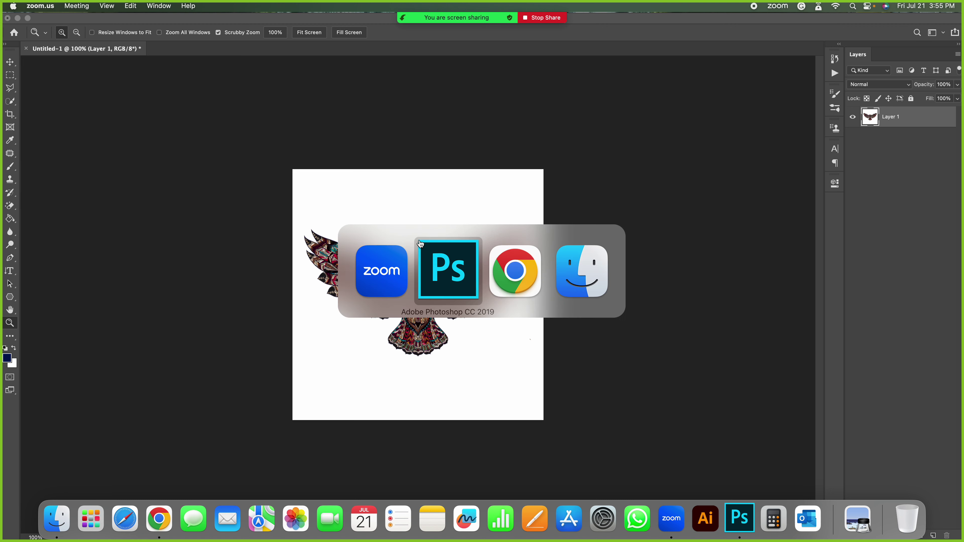
pyautogui.press('super+Tab')
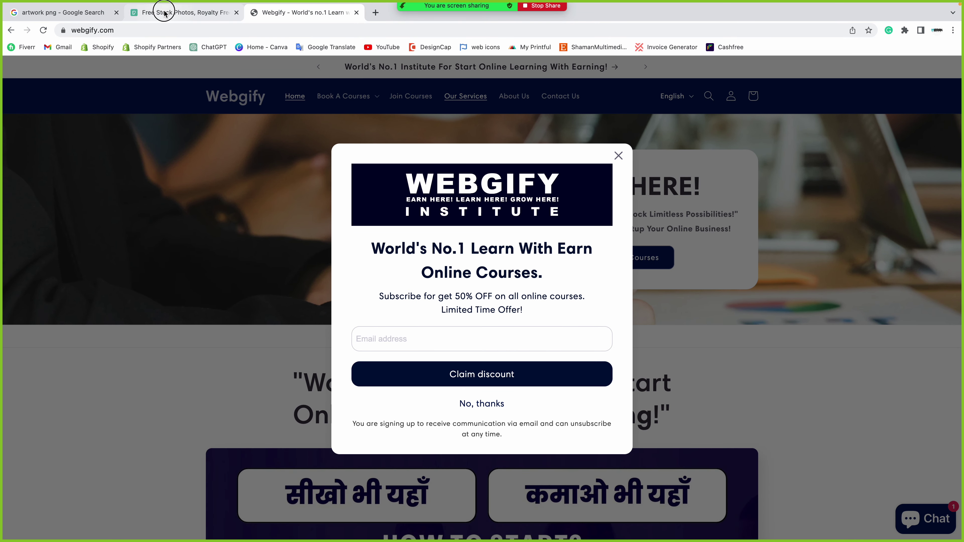
# Step: On Pexels, dismiss the sign-in prompt and search for 'texture background' photos
pyautogui.click(165, 13)
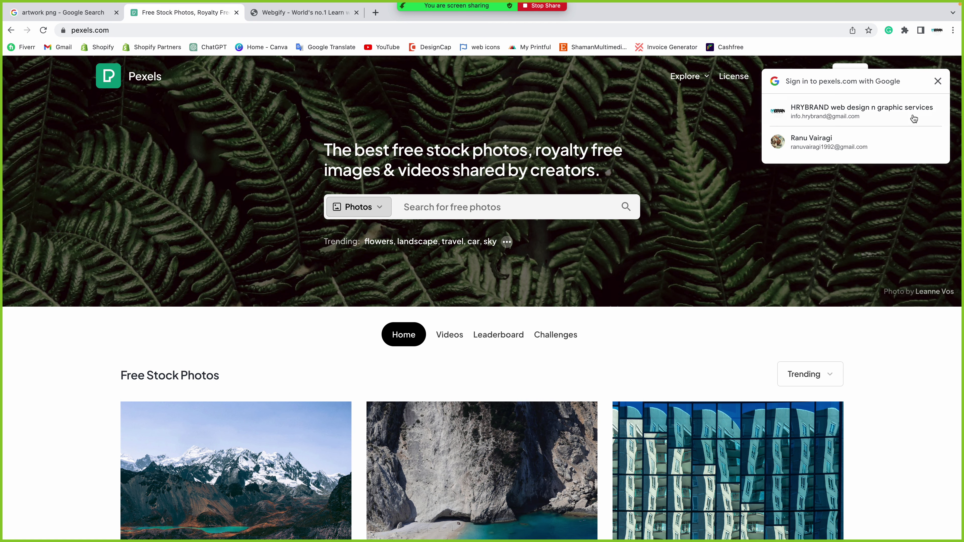
pyautogui.click(938, 81)
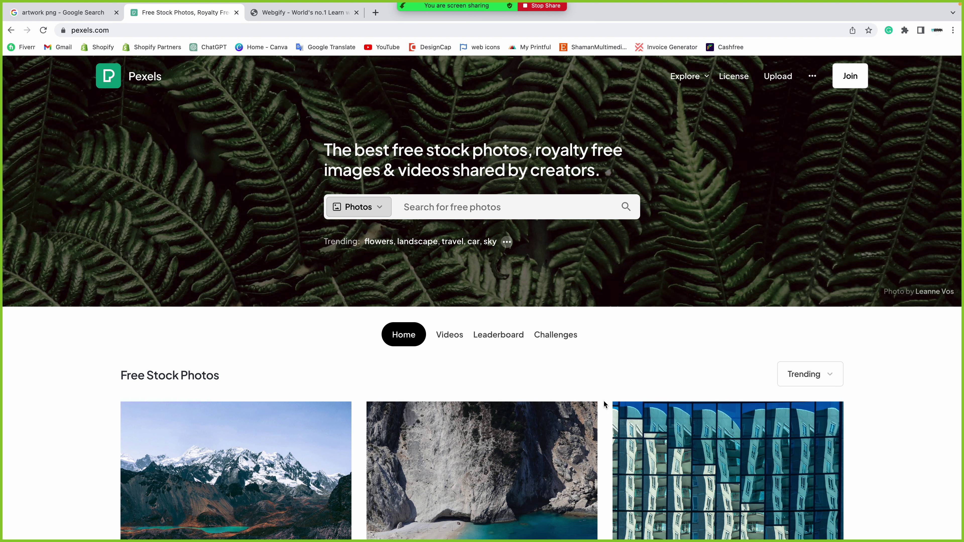
pyautogui.click(540, 215)
pyautogui.write('texture')
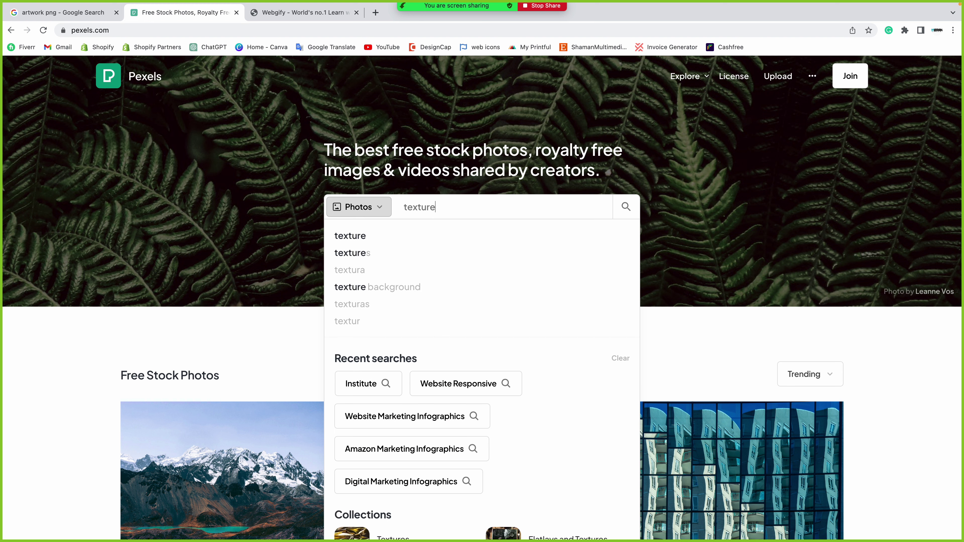
pyautogui.click(502, 287)
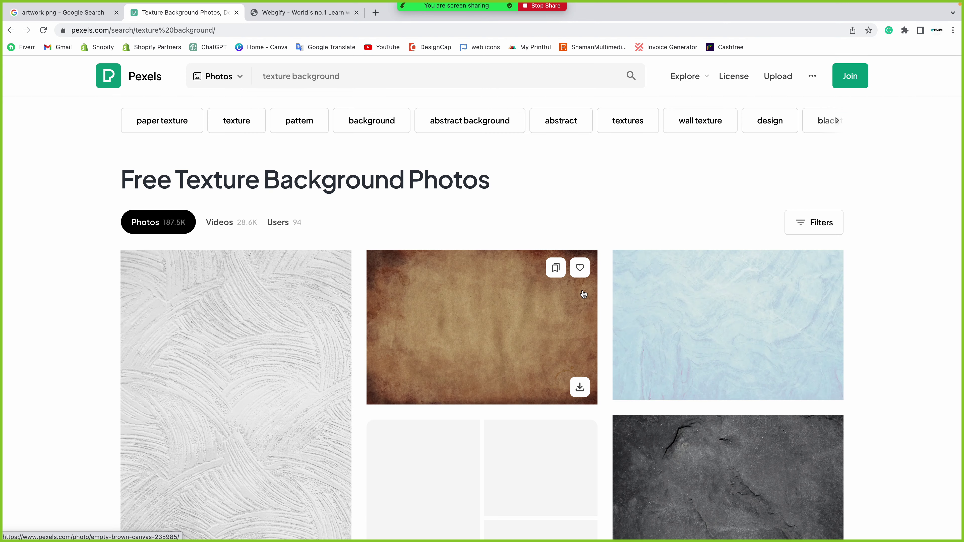
# Step: Open the Empty Brown Canvas photo and copy the image
pyautogui.scroll(-2, 927, 311)
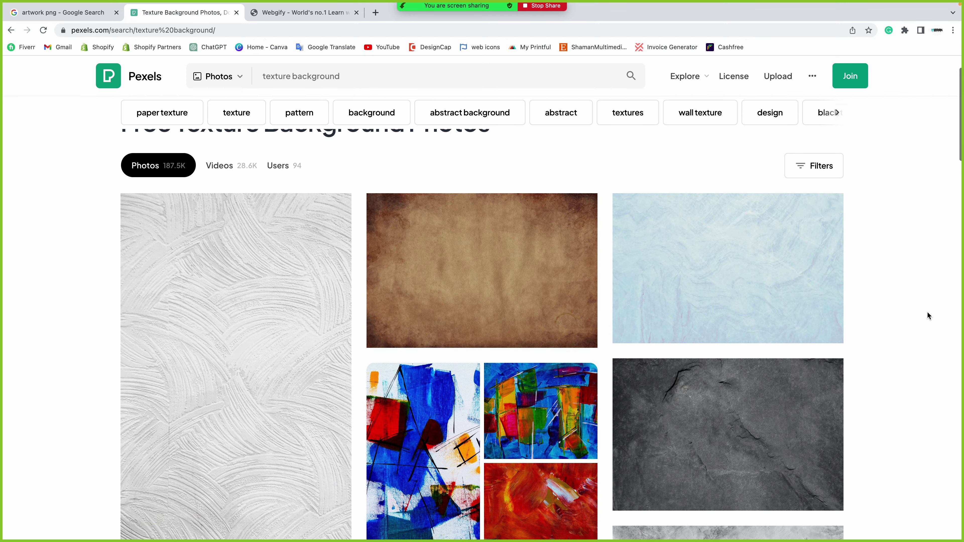
pyautogui.click(426, 262)
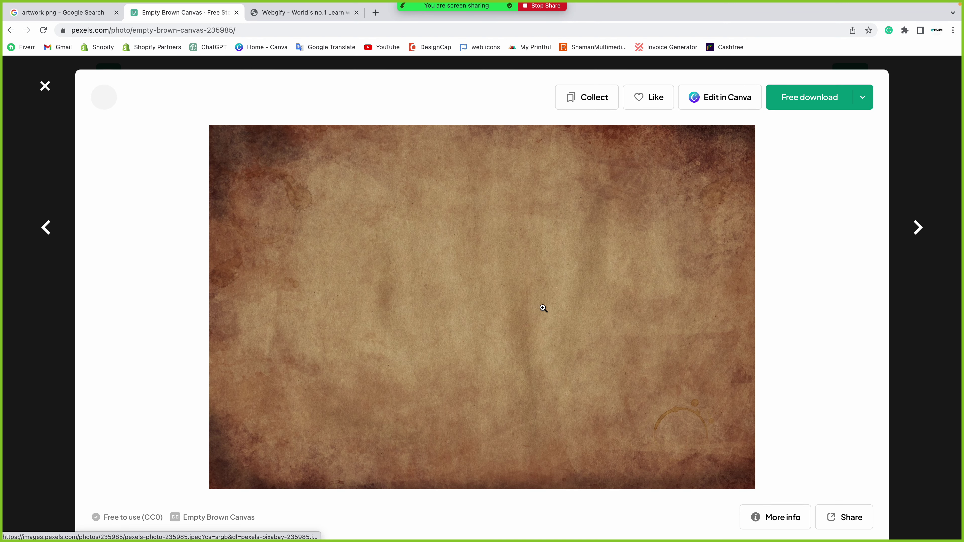
pyautogui.rightClick(481, 270)
pyautogui.click(509, 298)
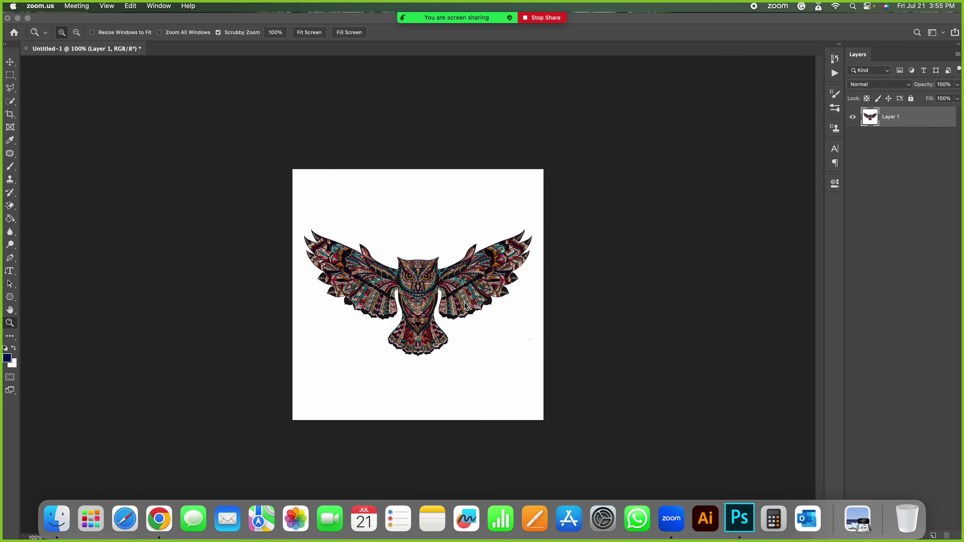
# Step: Paste the brown canvas texture as Layer 2 and scale it to cover the canvas
pyautogui.click(464, 303)
pyautogui.press('super+v')
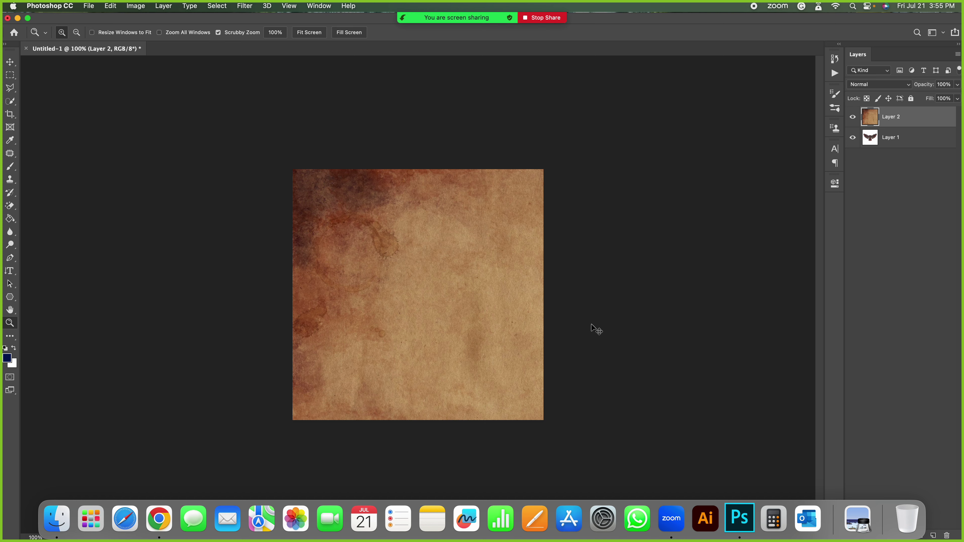
pyautogui.press('super+t')
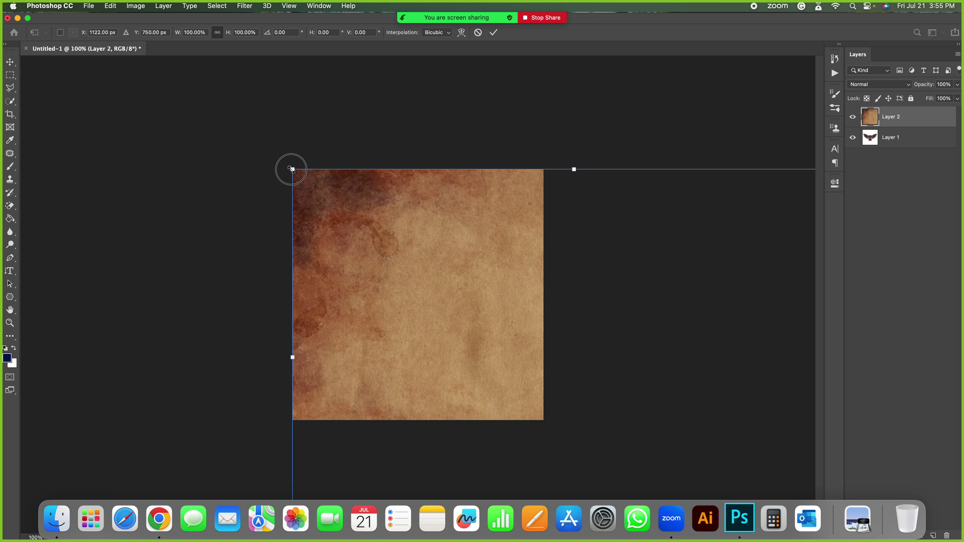
pyautogui.moveTo(286, 168)
pyautogui.mouseDown()
pyautogui.moveTo(670, 430)
pyautogui.moveTo(349, 222)
pyautogui.mouseUp()
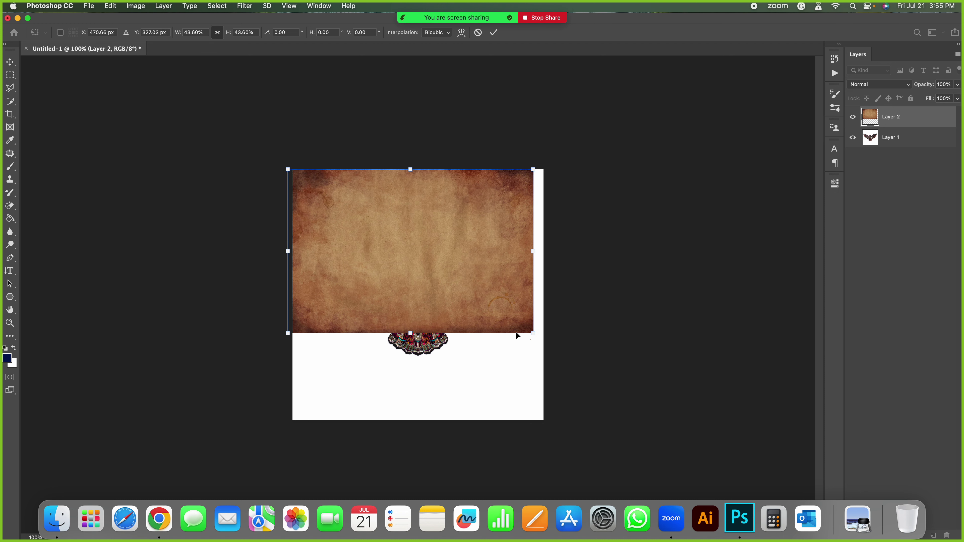
pyautogui.moveTo(534, 333)
pyautogui.mouseDown()
pyautogui.moveTo(545, 435)
pyautogui.moveTo(555, 420)
pyautogui.mouseUp()
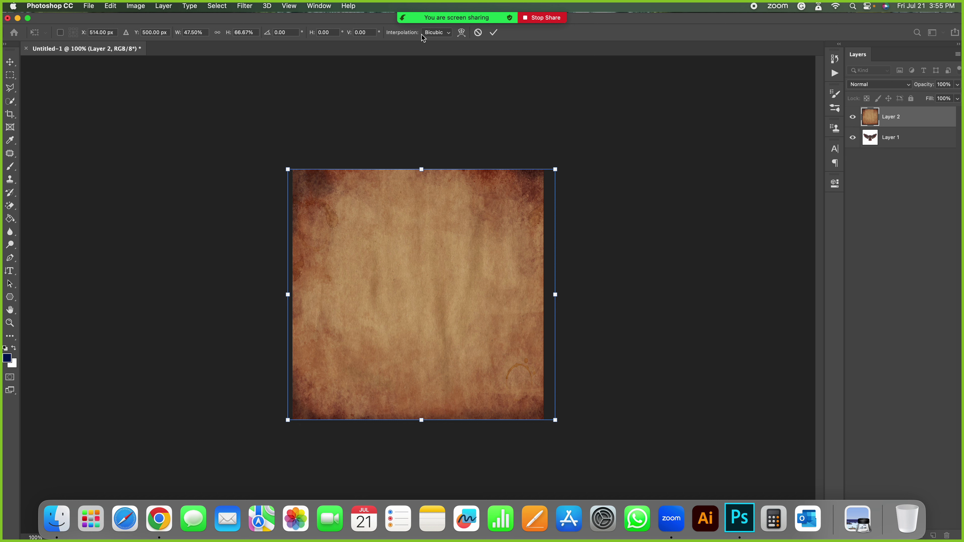
pyautogui.click(703, 33)
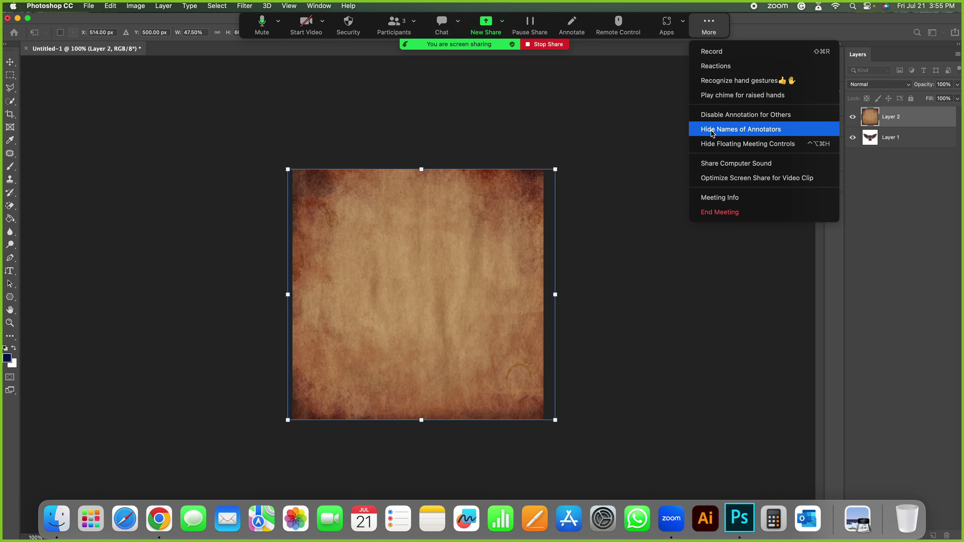
pyautogui.click(715, 148)
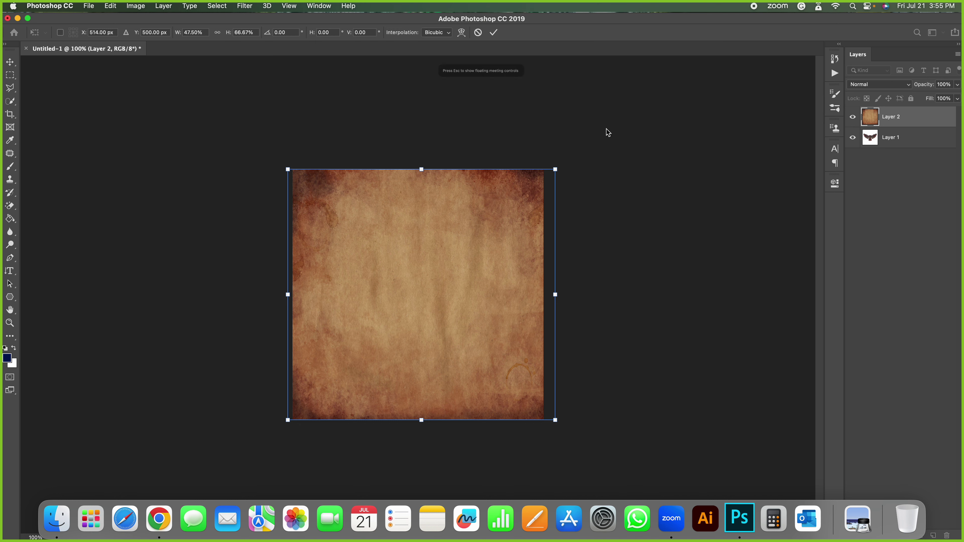
pyautogui.press('Return')
pyautogui.press('z')
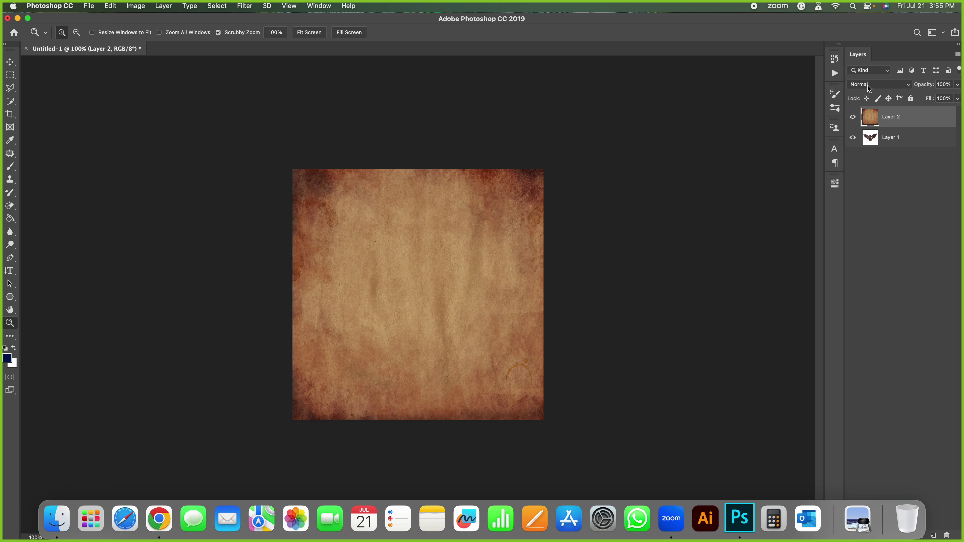
# Step: Set Layer 2 to Hard Light, zoom to 200%, and hide it to compare
pyautogui.click(910, 87)
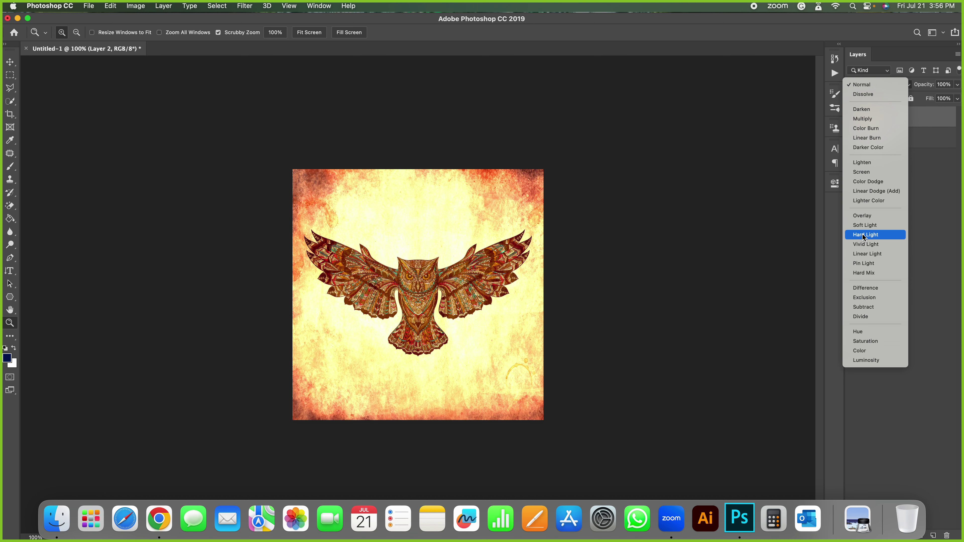
pyautogui.click(888, 237)
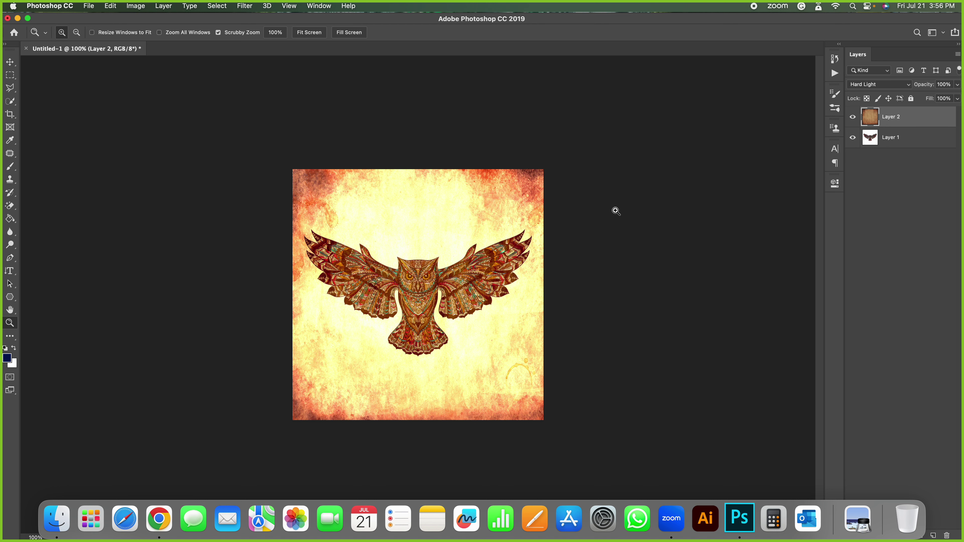
pyautogui.click(616, 212)
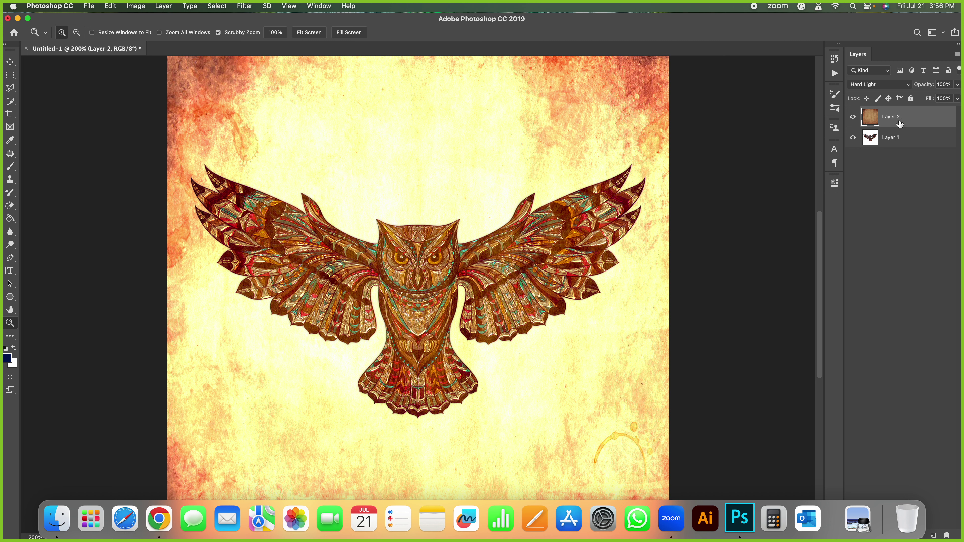
pyautogui.click(853, 117)
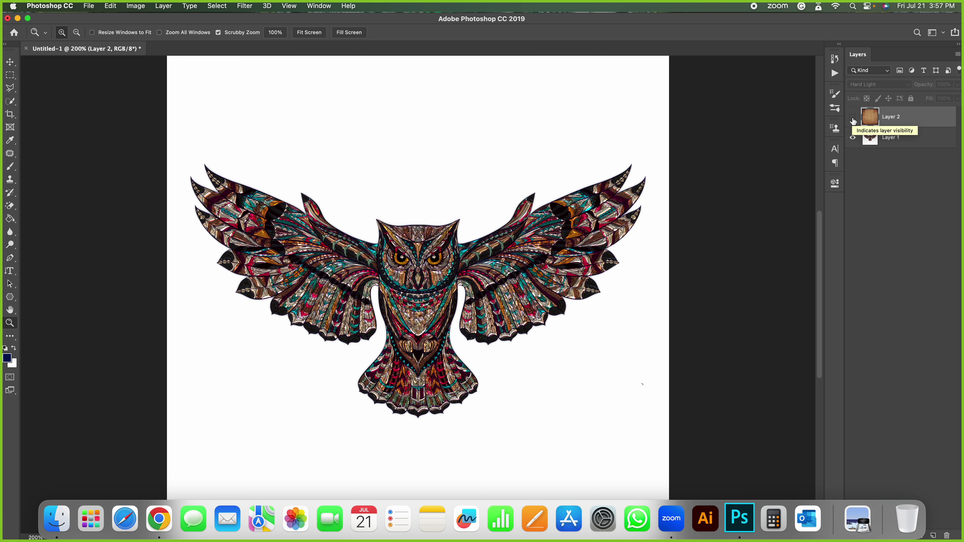
# Step: Show the texture layer again and lower its opacity to 87%
pyautogui.click(853, 118)
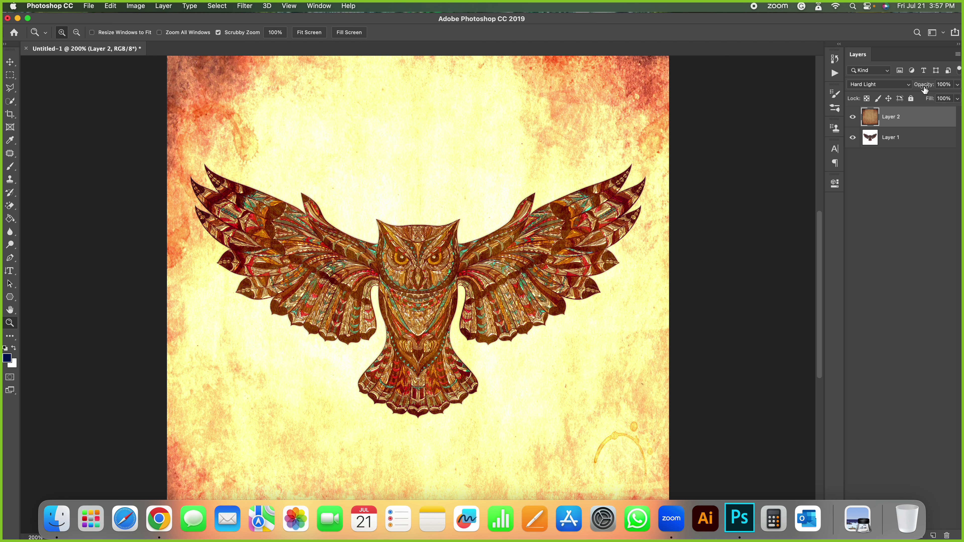
pyautogui.click(958, 85)
pyautogui.moveTo(957, 97)
pyautogui.mouseDown()
pyautogui.moveTo(925, 99)
pyautogui.moveTo(952, 100)
pyautogui.mouseUp()
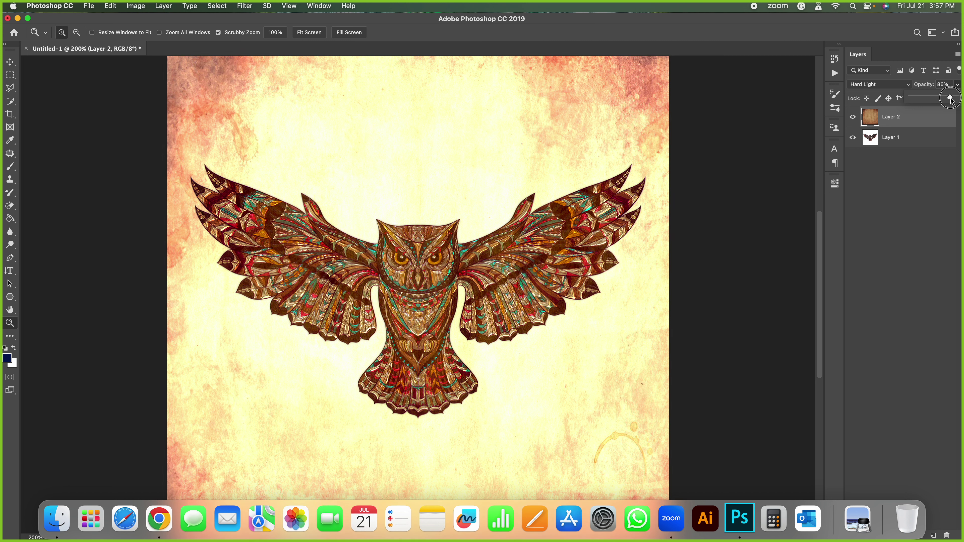
pyautogui.click(897, 229)
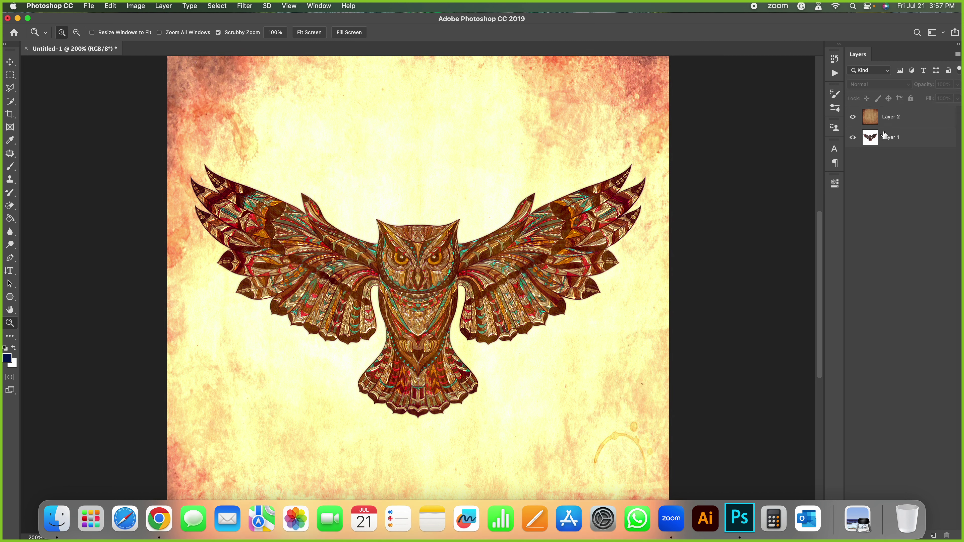
# Step: Toggle Layer 2's visibility to compare, leave it hidden, and select Layer 1
pyautogui.click(899, 123)
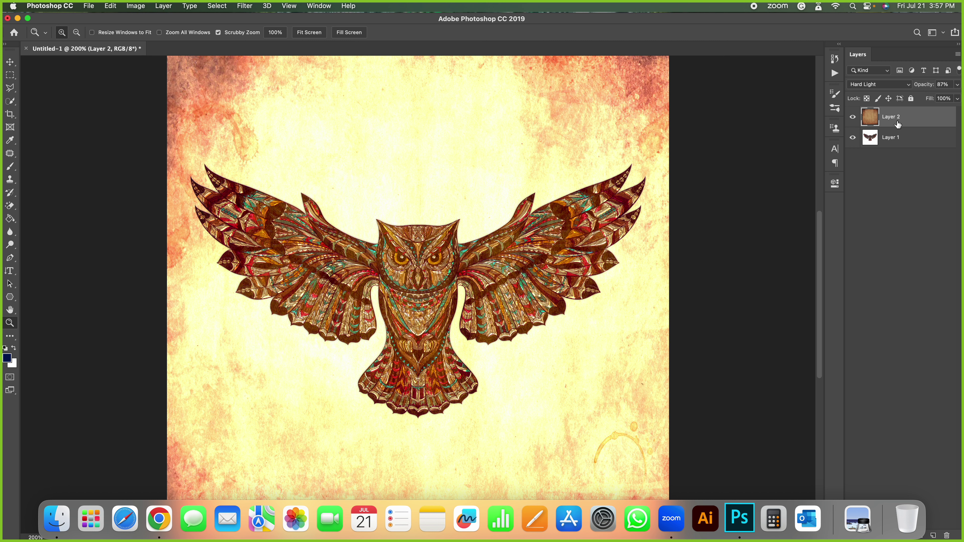
pyautogui.click(853, 116)
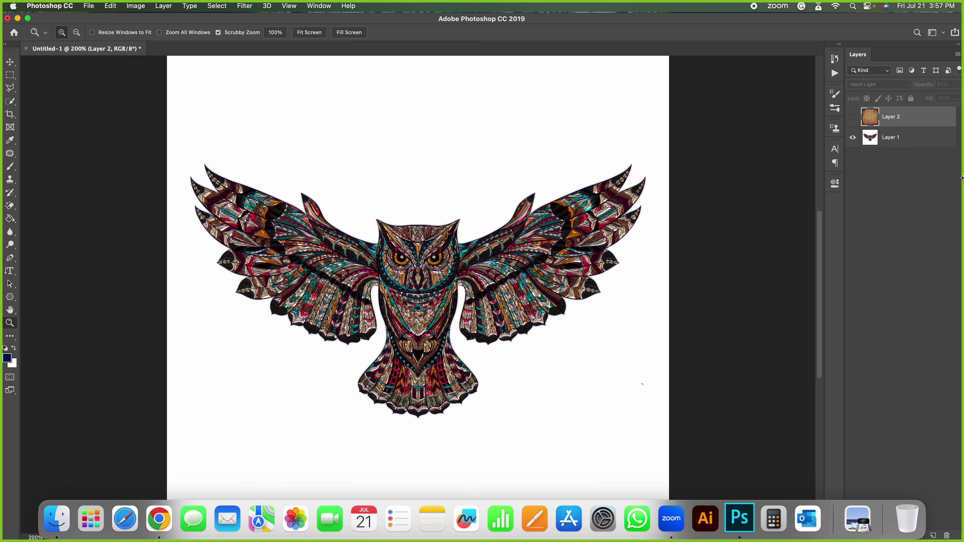
pyautogui.click(853, 116)
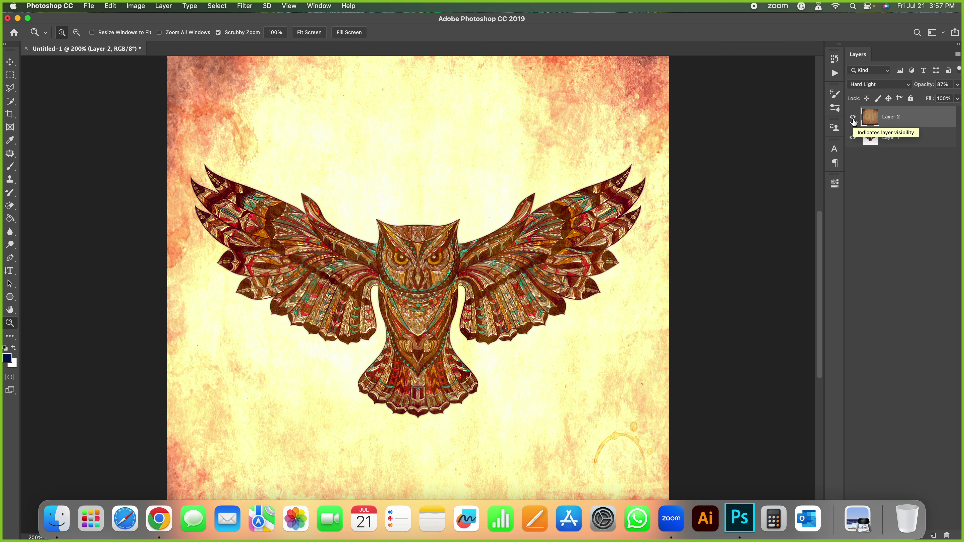
pyautogui.click(853, 118)
pyautogui.click(914, 139)
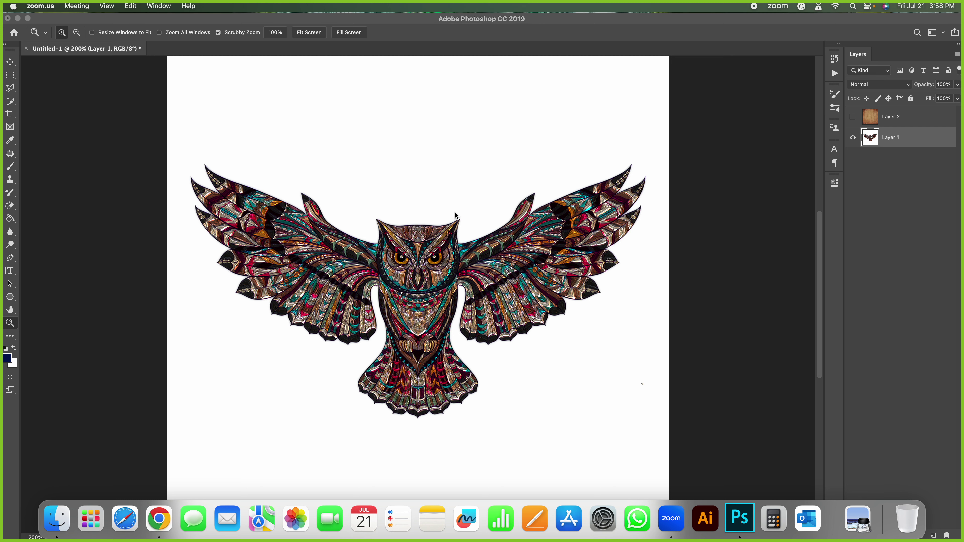
# Step: Back in Chrome, close the brown canvas preview and scroll down the texture results
pyautogui.press('super+Tab')
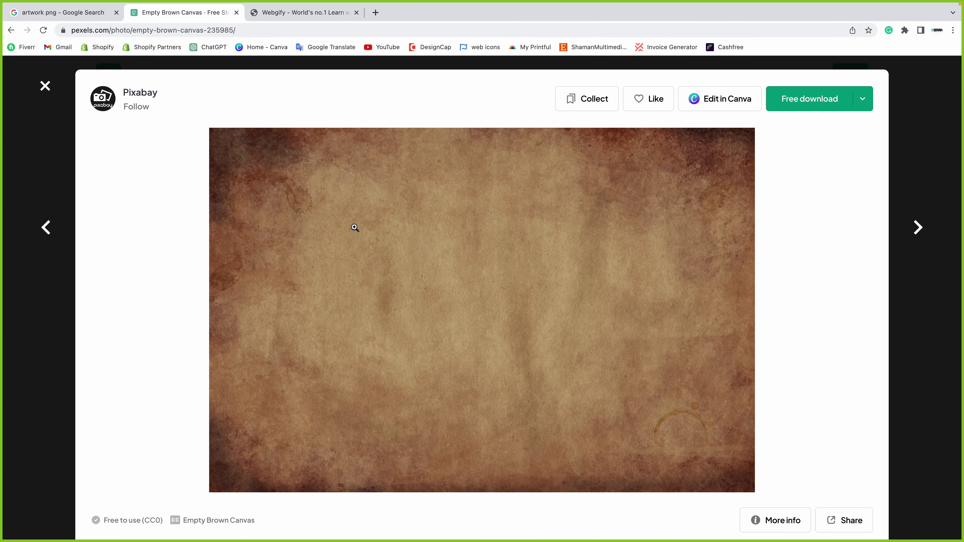
pyautogui.click(44, 87)
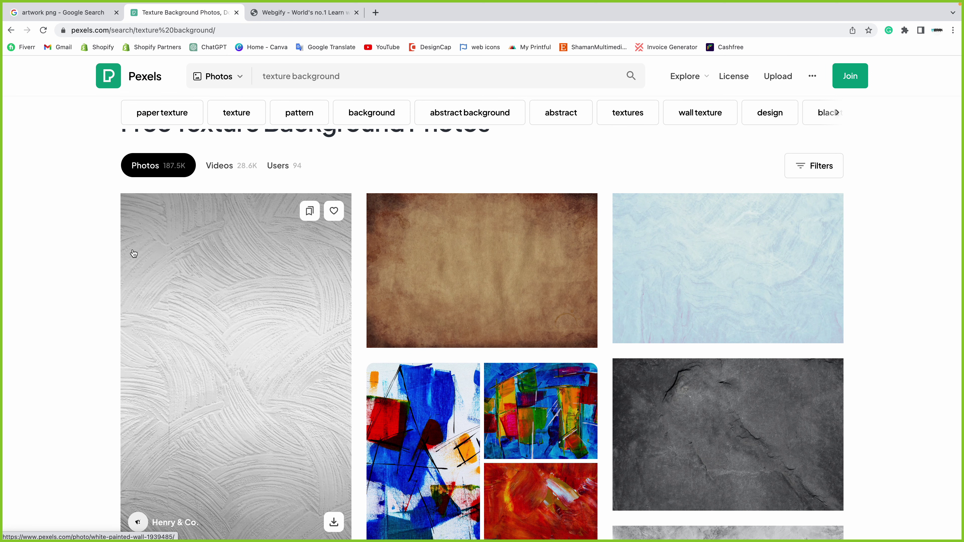
pyautogui.scroll(-1, 118, 245)
pyautogui.scroll(-3, 117, 245)
pyautogui.scroll(-3, 118, 246)
pyautogui.scroll(-5, 118, 246)
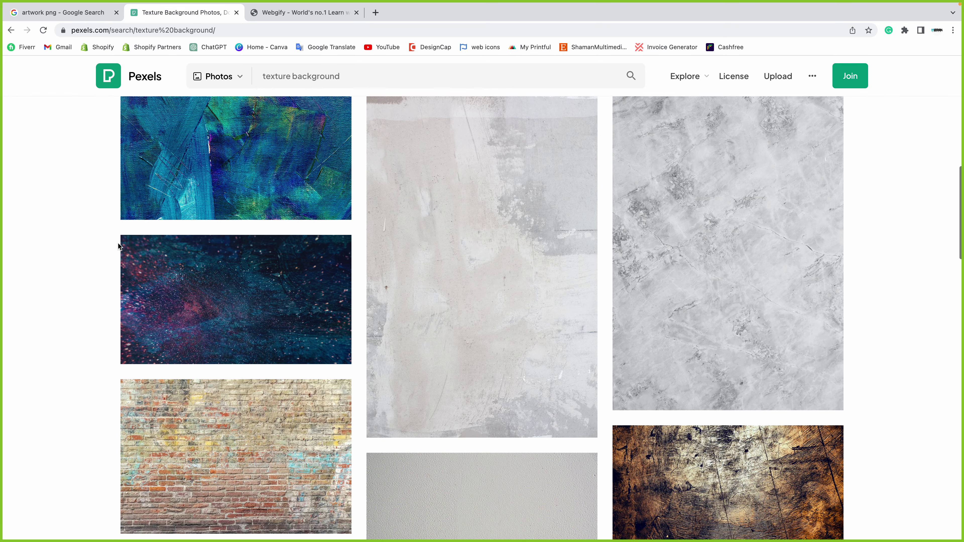
pyautogui.scroll(-3, 118, 246)
pyautogui.scroll(-2, 118, 246)
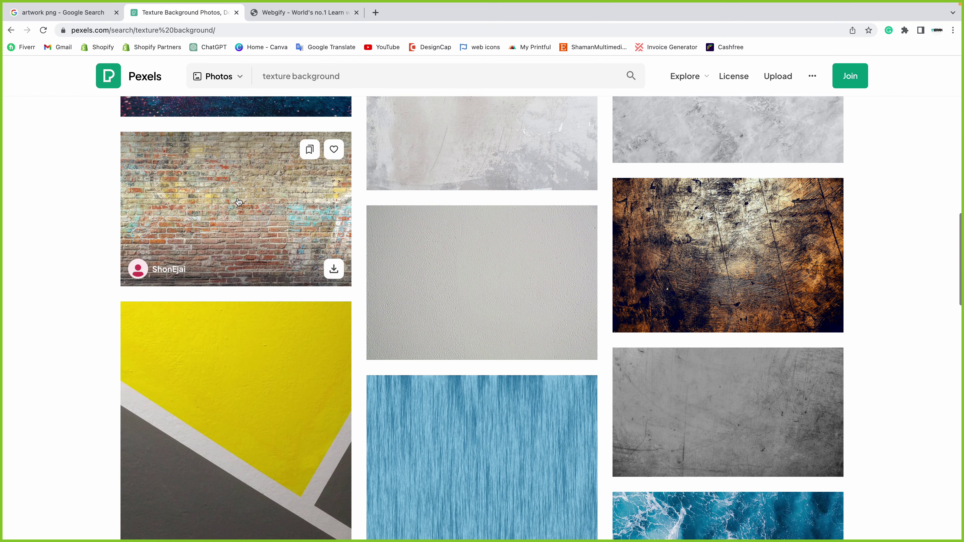
# Step: Copy the Closeup Photo of Brown Brick Wall image and return to Photoshop
pyautogui.click(125, 245)
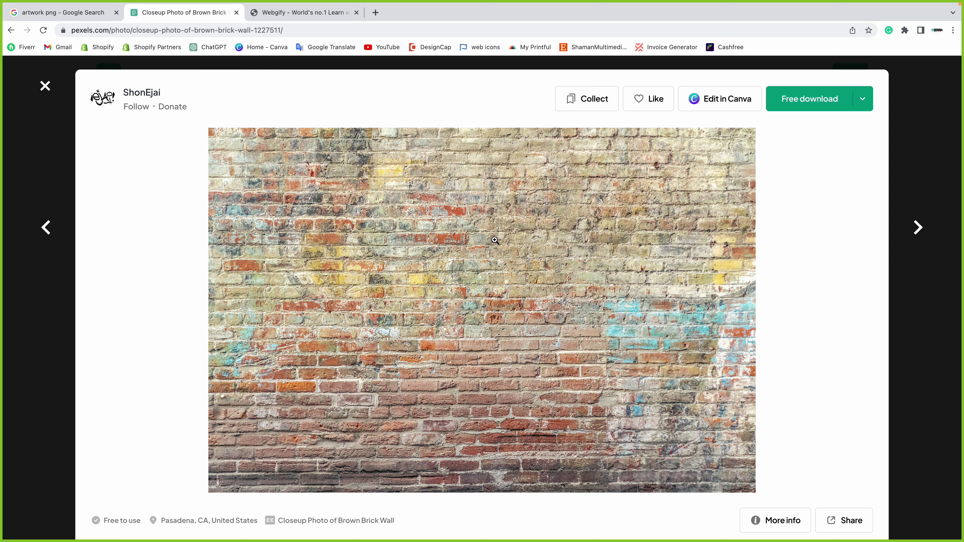
pyautogui.rightClick(495, 239)
pyautogui.click(529, 268)
pyautogui.hotkey('ctrl', 'Left')
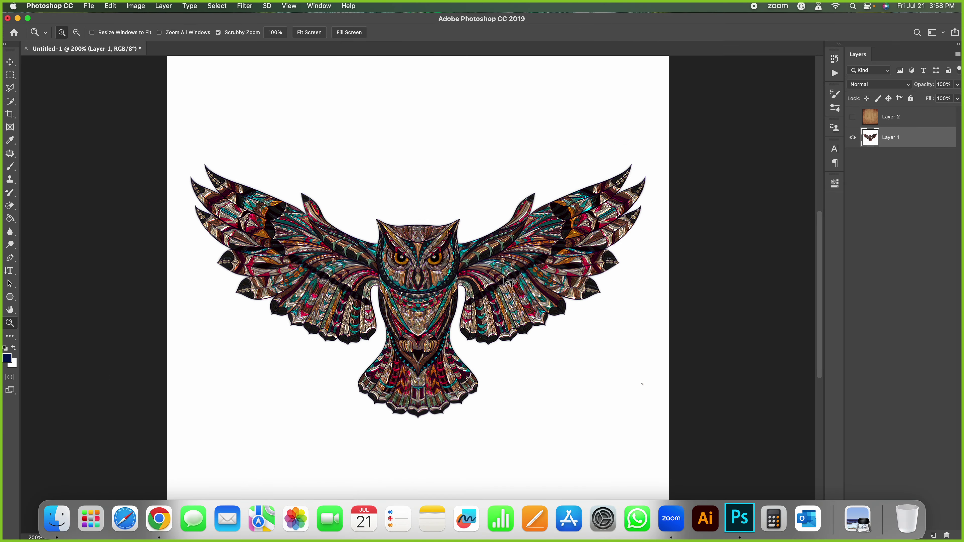
# Step: Paste the brick wall photo as Layer 3 and scale it to fill the canvas
pyautogui.press('super+v')
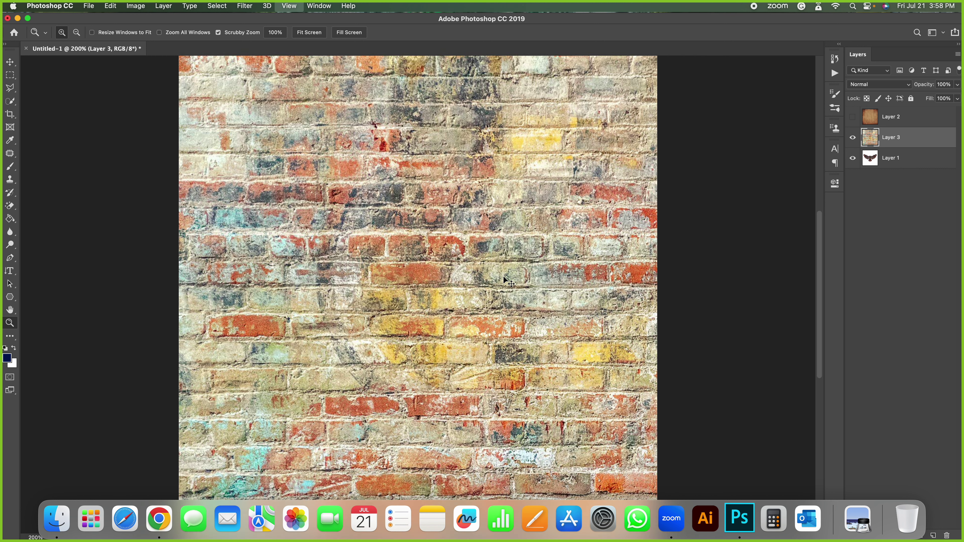
pyautogui.press('super+1')
pyautogui.press('super+t')
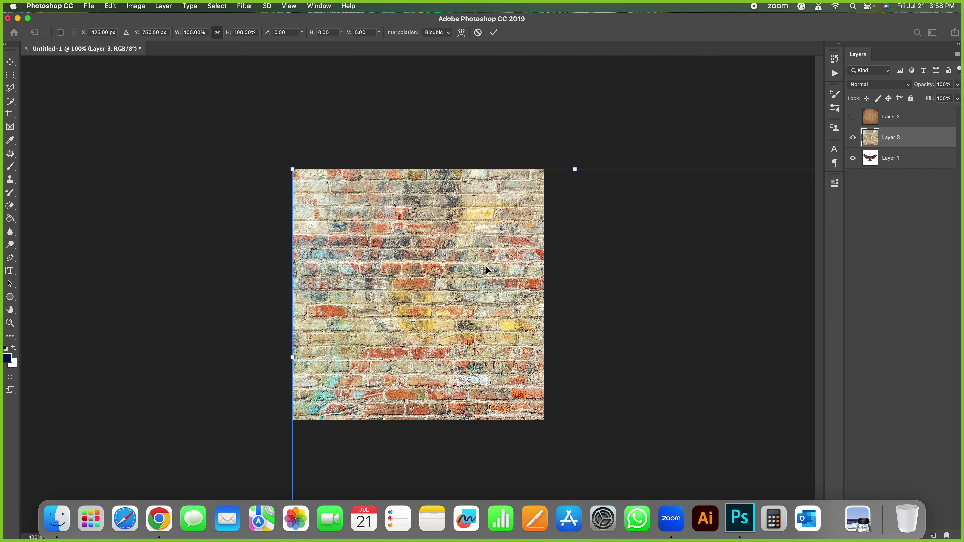
pyautogui.moveTo(292, 170)
pyautogui.mouseDown()
pyautogui.moveTo(598, 371)
pyautogui.moveTo(266, 152)
pyautogui.mouseUp()
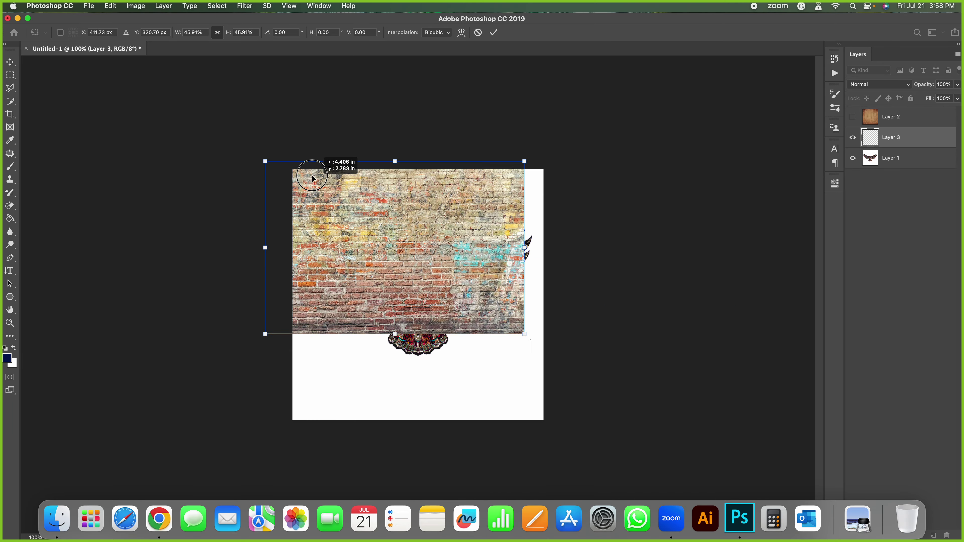
pyautogui.moveTo(521, 328); pyautogui.dragTo(562, 432)
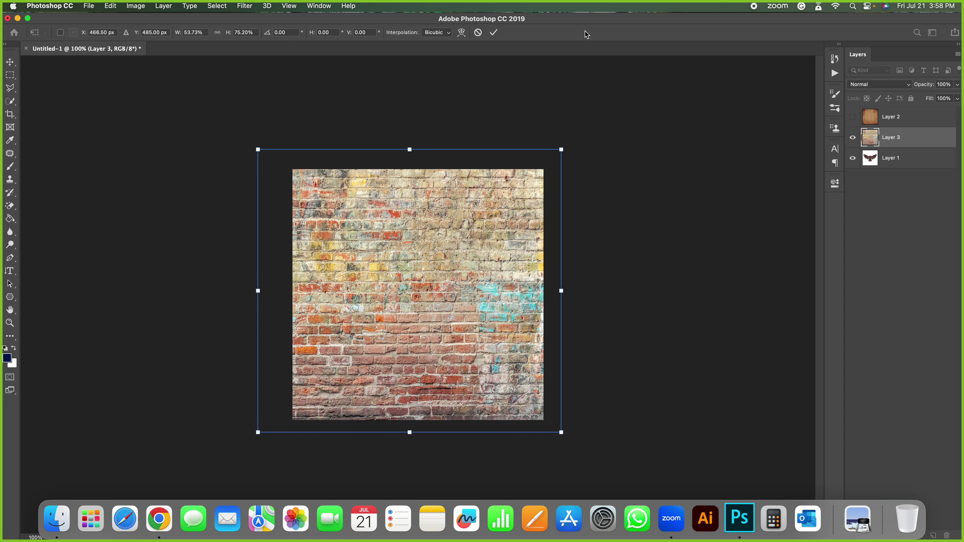
pyautogui.press('Return')
pyautogui.press('z')
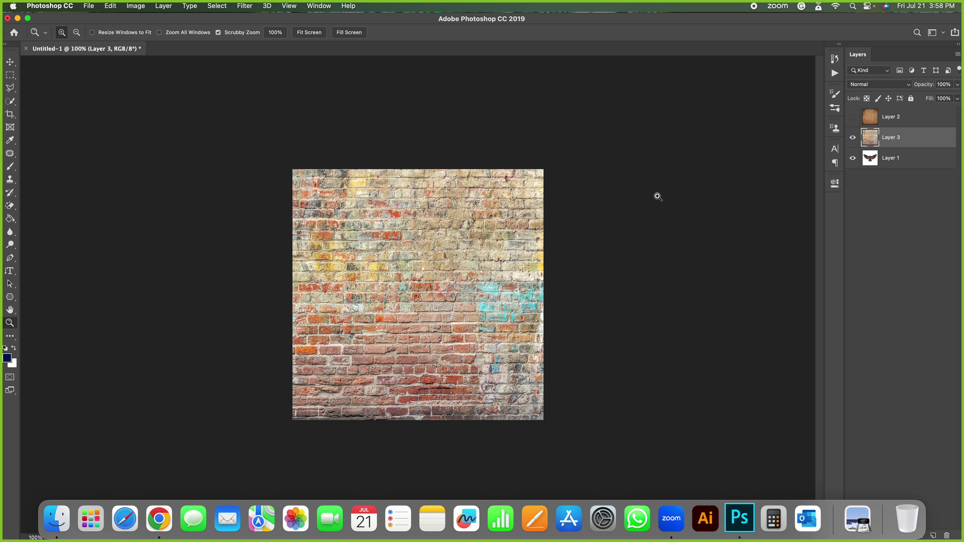
# Step: Open the blend mode dropdown for the brick wall on Layer 3
pyautogui.click(657, 197)
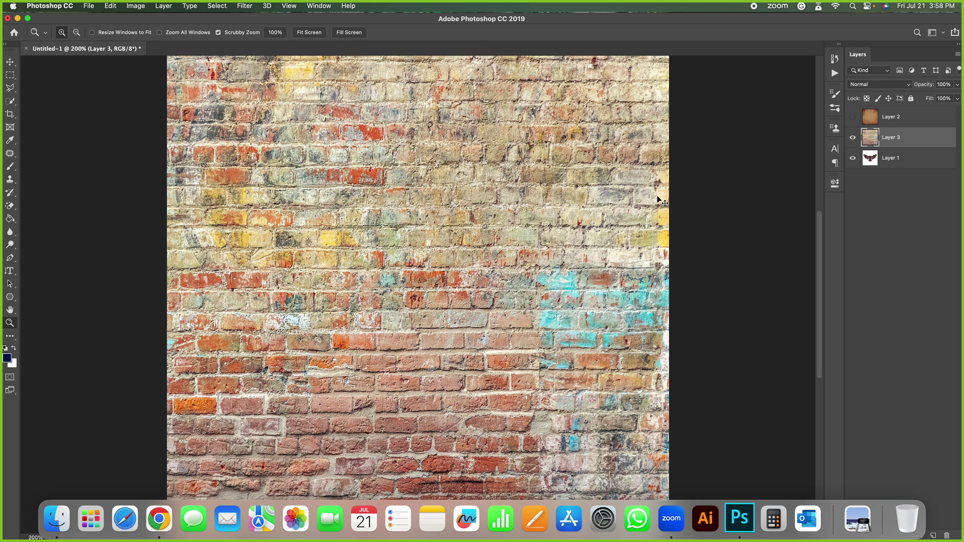
pyautogui.click(877, 89)
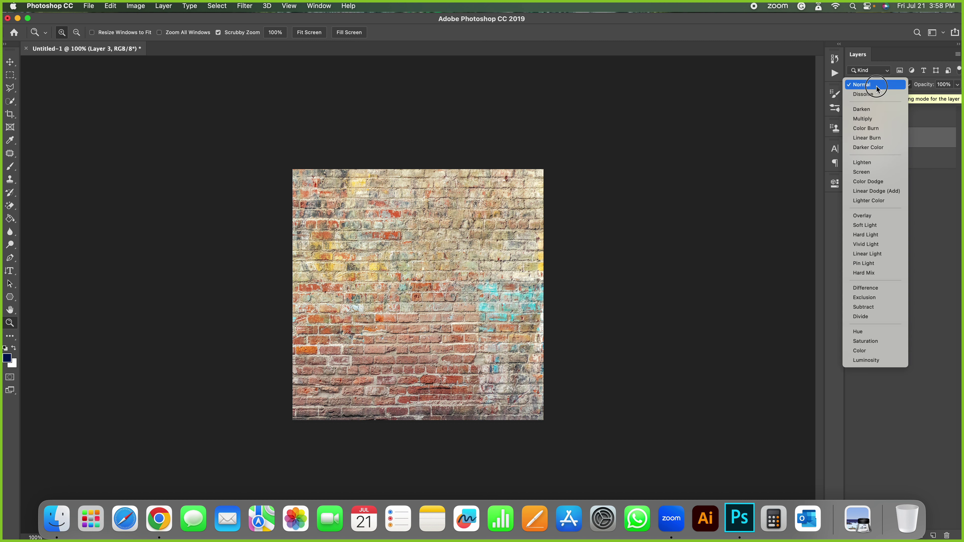
# Step: Set Layer 3 to Darken, toggle its visibility to compare, and zoom to 400%
pyautogui.click(876, 109)
pyautogui.press('super+plus')
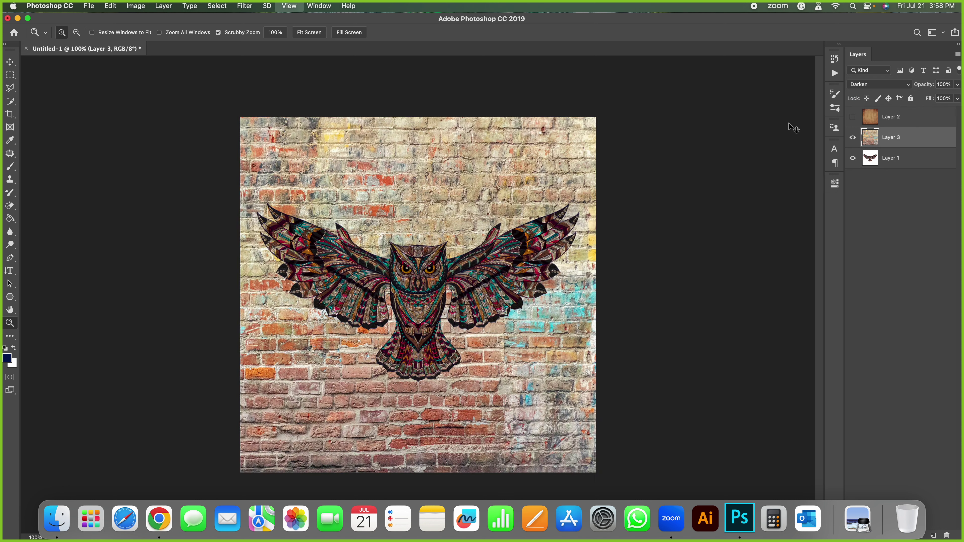
pyautogui.press('super+plus')
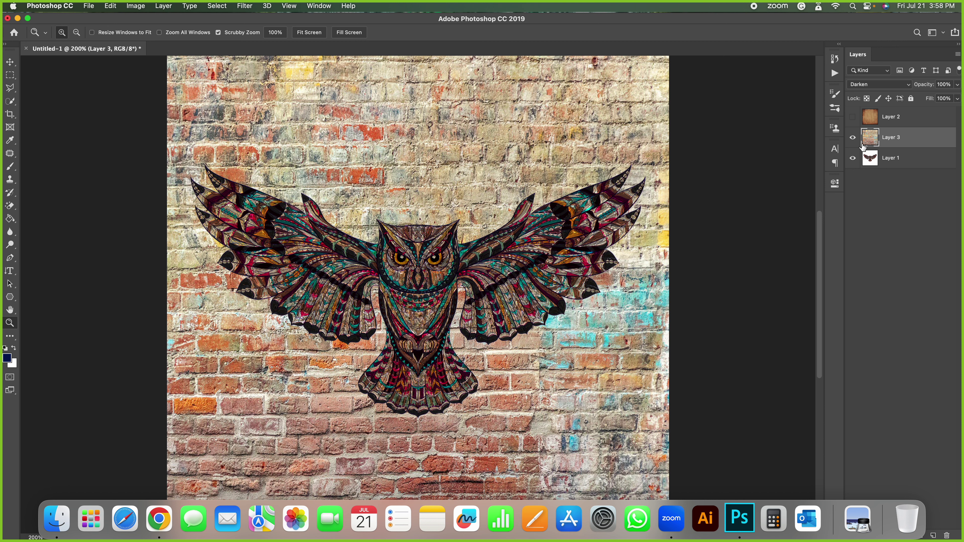
pyautogui.click(852, 138)
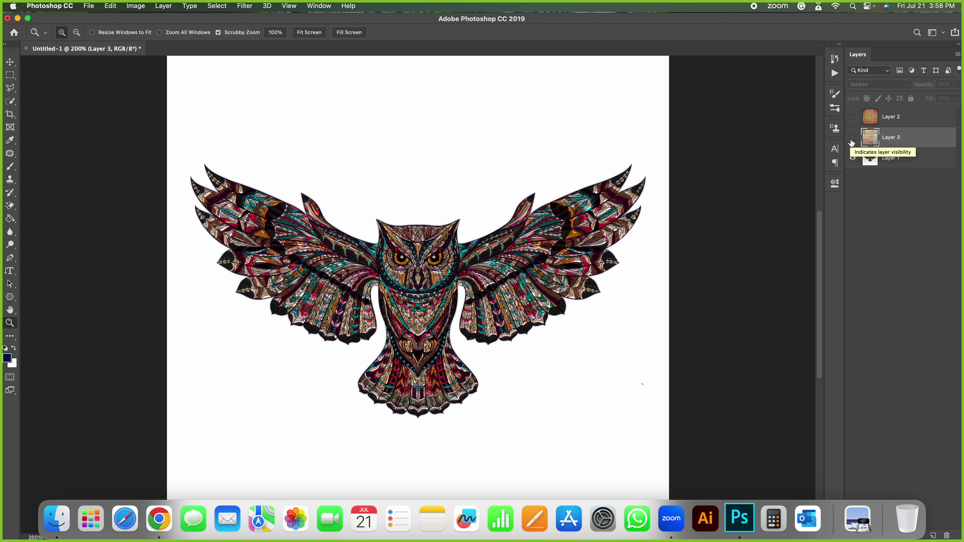
pyautogui.click(853, 138)
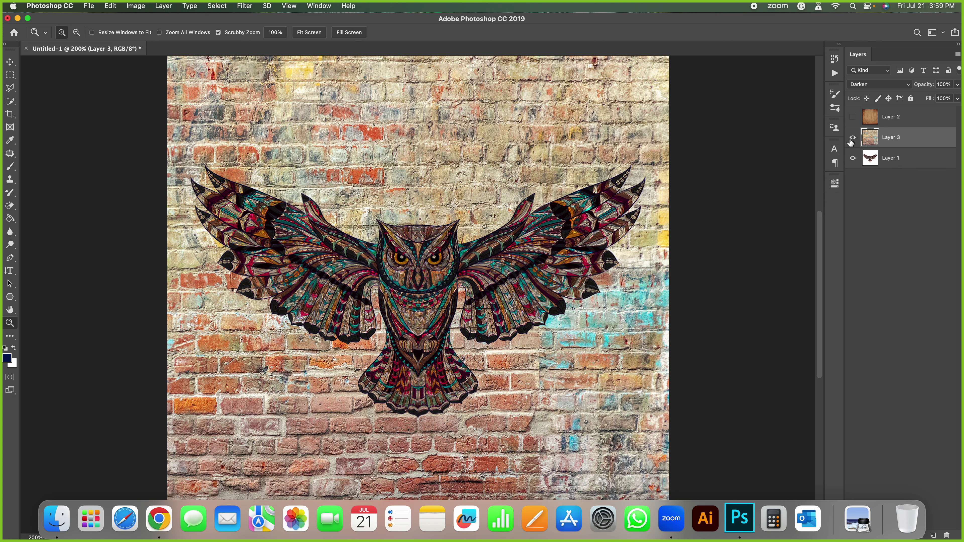
pyautogui.press('super+equal')
pyautogui.press('super+equal')
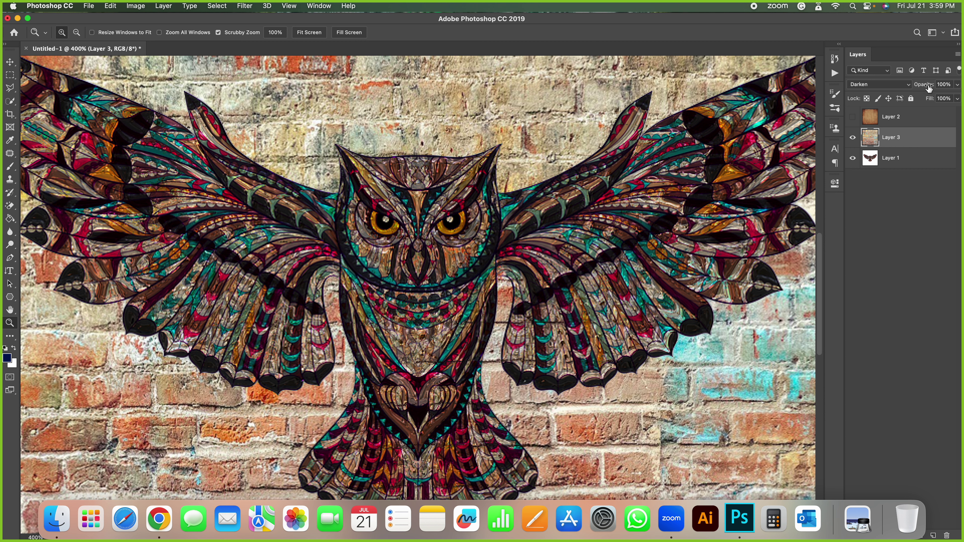
# Step: Preview the brick layer at 77% opacity, restore 100%, and add Layer 4 beneath the owl layer
pyautogui.moveTo(929, 88); pyautogui.dragTo(918, 89)
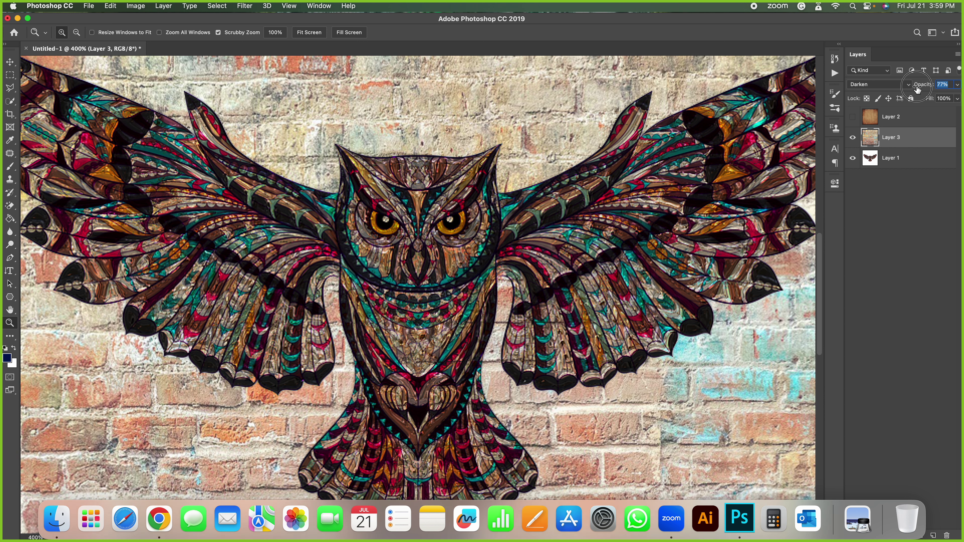
pyautogui.moveTo(926, 88); pyautogui.dragTo(945, 88)
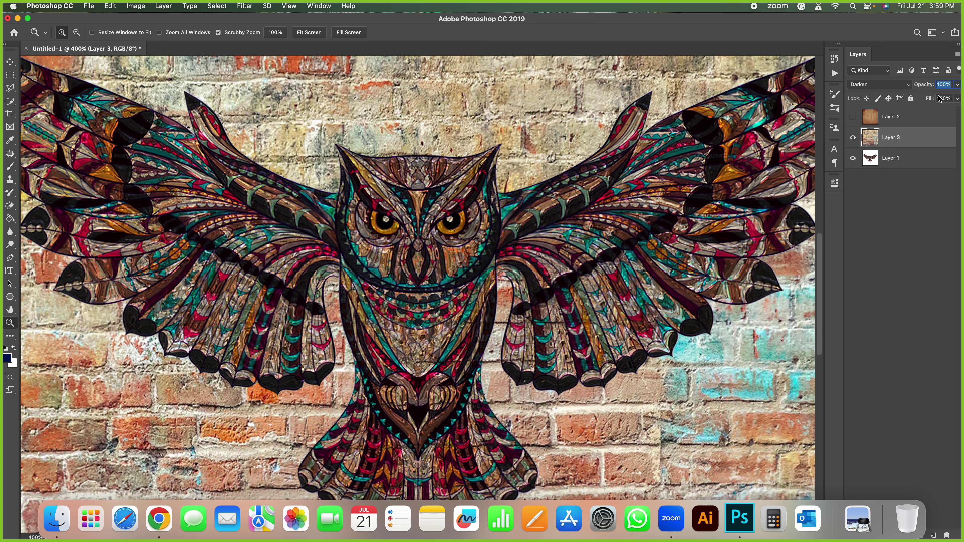
pyautogui.click(911, 163)
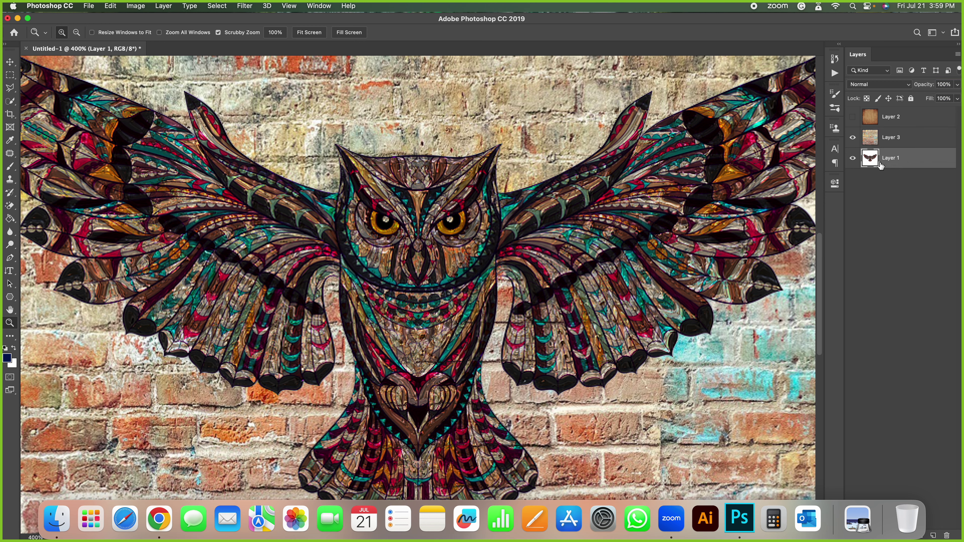
pyautogui.click(933, 536)
pyautogui.click(895, 349)
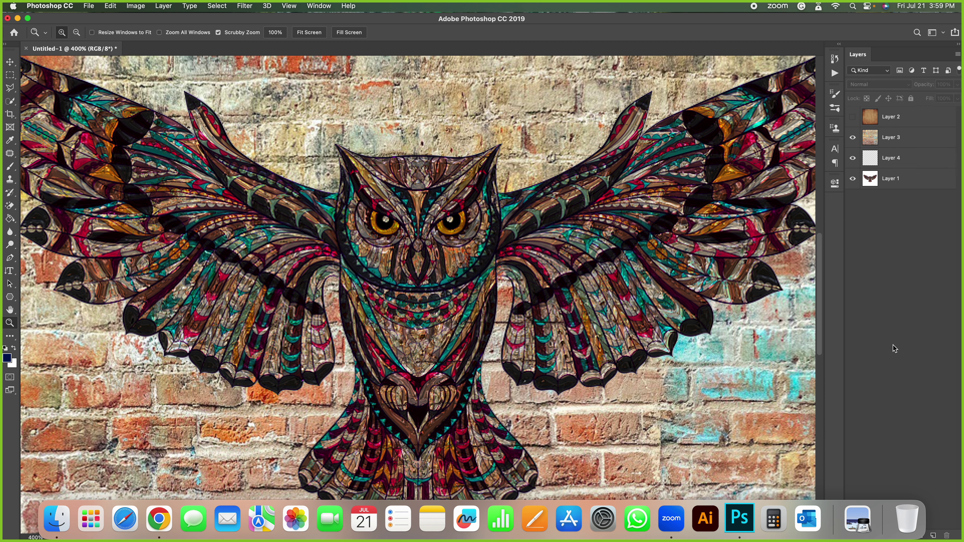
pyautogui.click(900, 155)
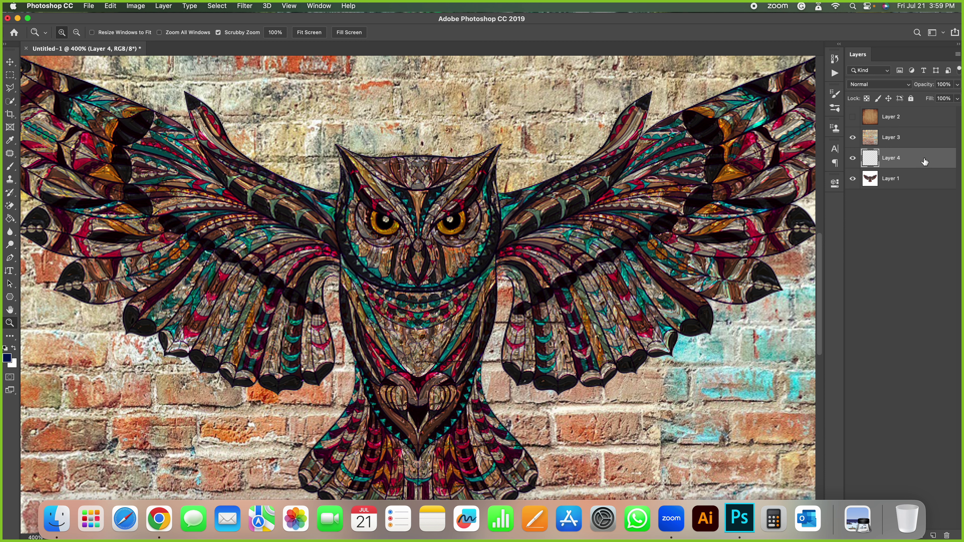
pyautogui.moveTo(925, 162); pyautogui.dragTo(919, 192)
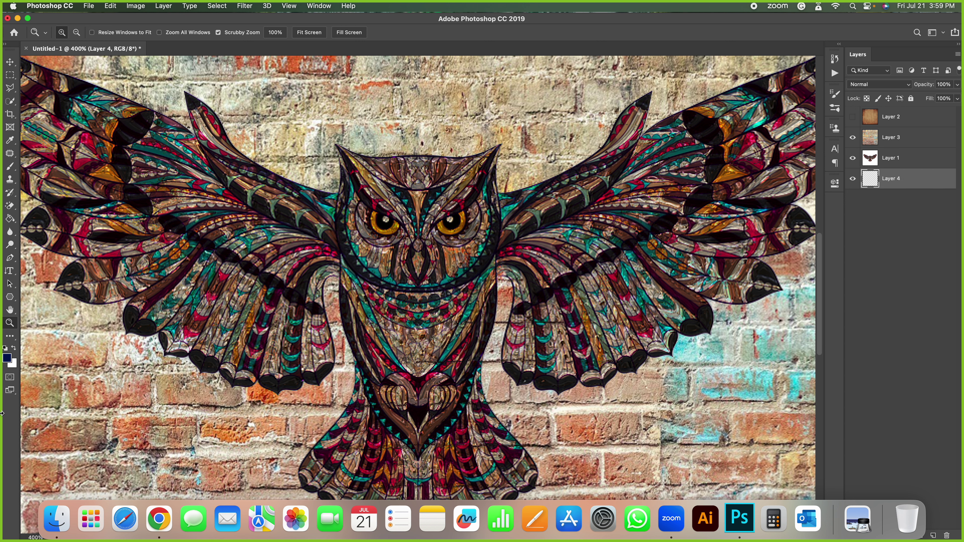
# Step: Fill Layer 4 with white using the Paint Bucket, then reselect owl Layer 1
pyautogui.click(14, 348)
pyautogui.click(10, 219)
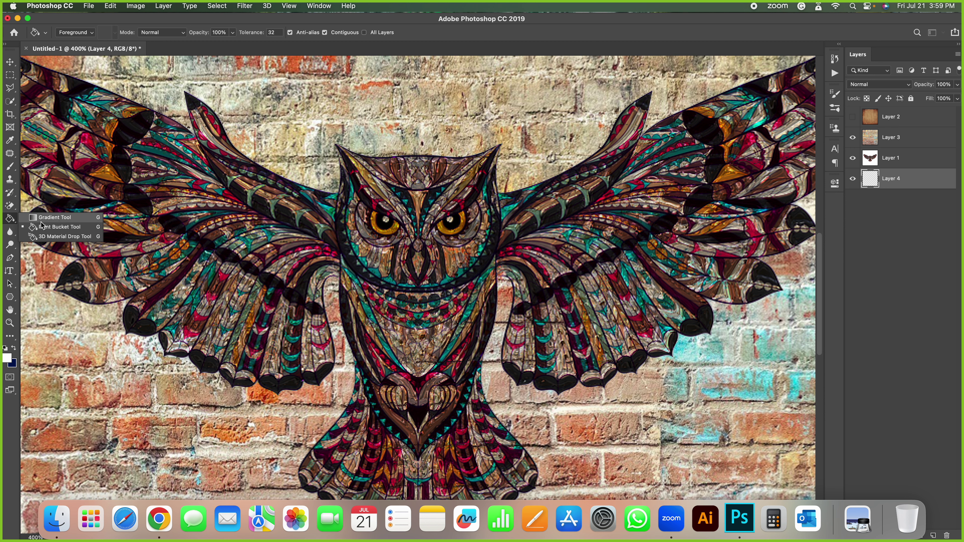
pyautogui.click(42, 225)
pyautogui.click(709, 272)
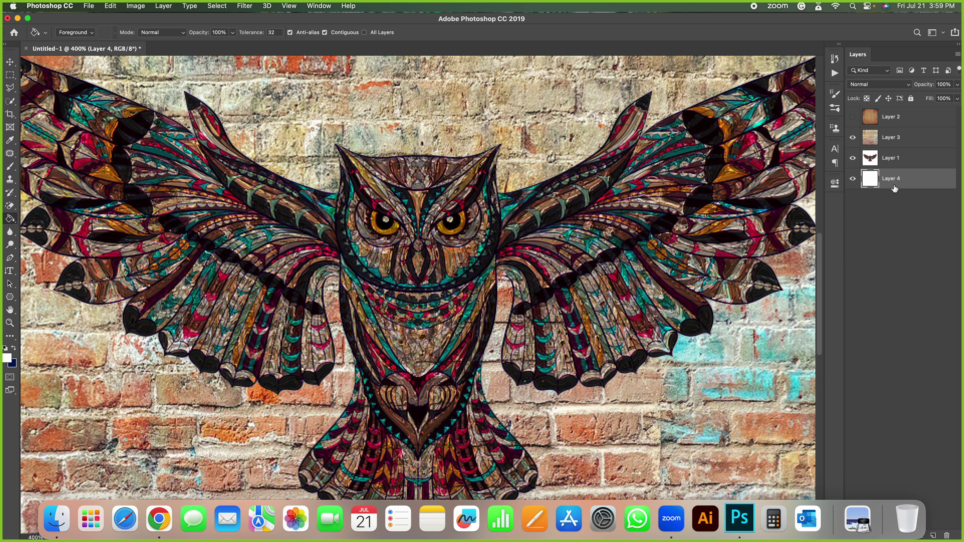
pyautogui.click(899, 162)
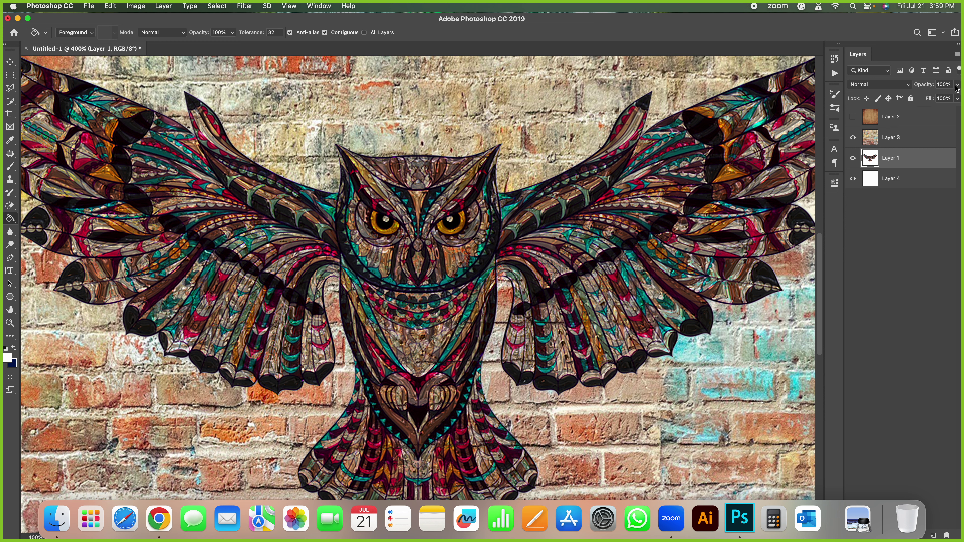
pyautogui.moveTo(958, 85)
pyautogui.mouseDown()
pyautogui.moveTo(956, 99)
pyautogui.moveTo(925, 99)
pyautogui.moveTo(934, 100)
pyautogui.mouseUp()
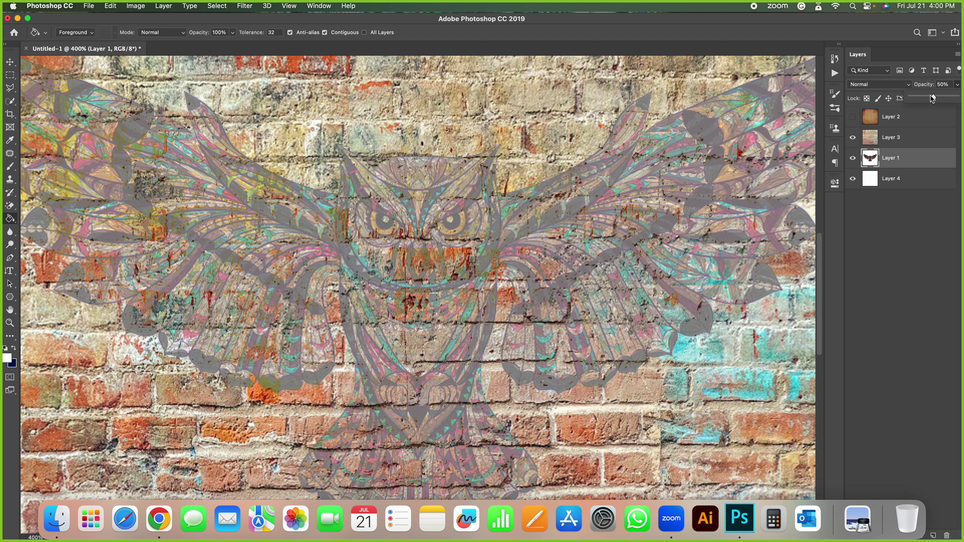
pyautogui.moveTo(933, 98); pyautogui.dragTo(957, 97)
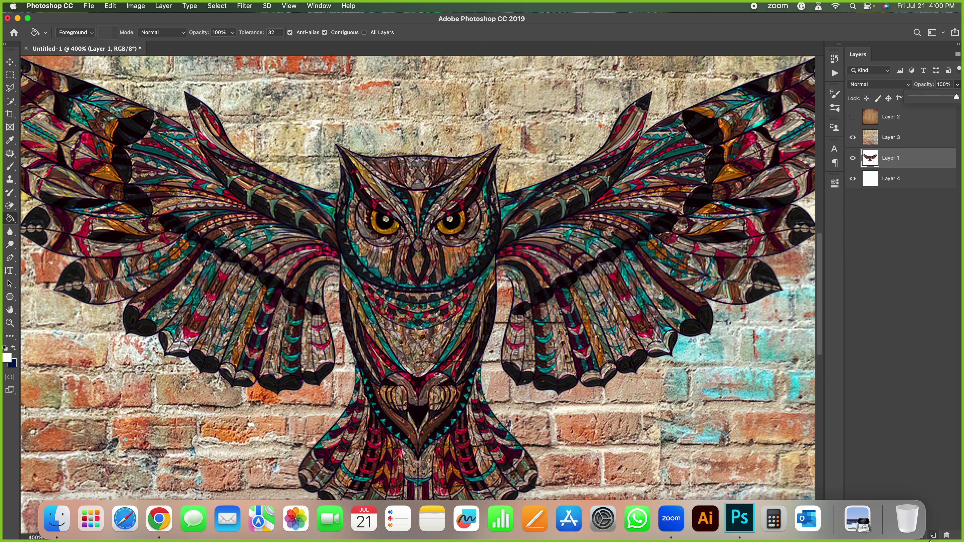
pyautogui.click(888, 351)
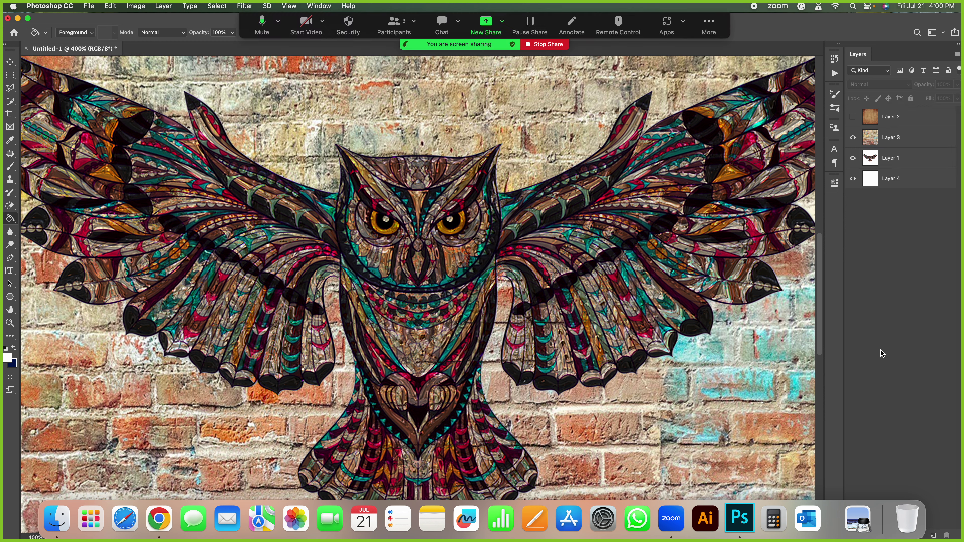
# Step: Fit the window above the Dock, briefly add then delete Layer 5, and zoom out to 200%
pyautogui.click(28, 18)
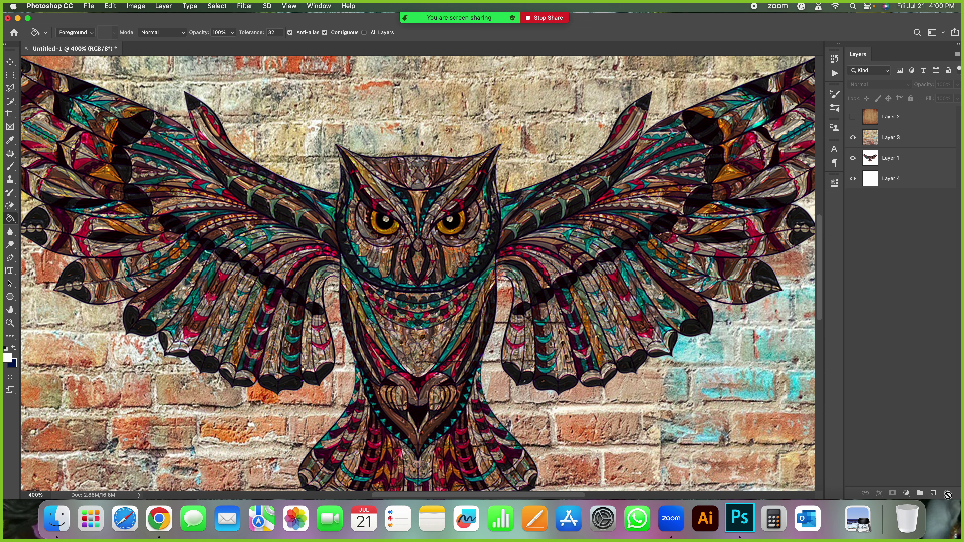
pyautogui.hotkey('alt', ',')
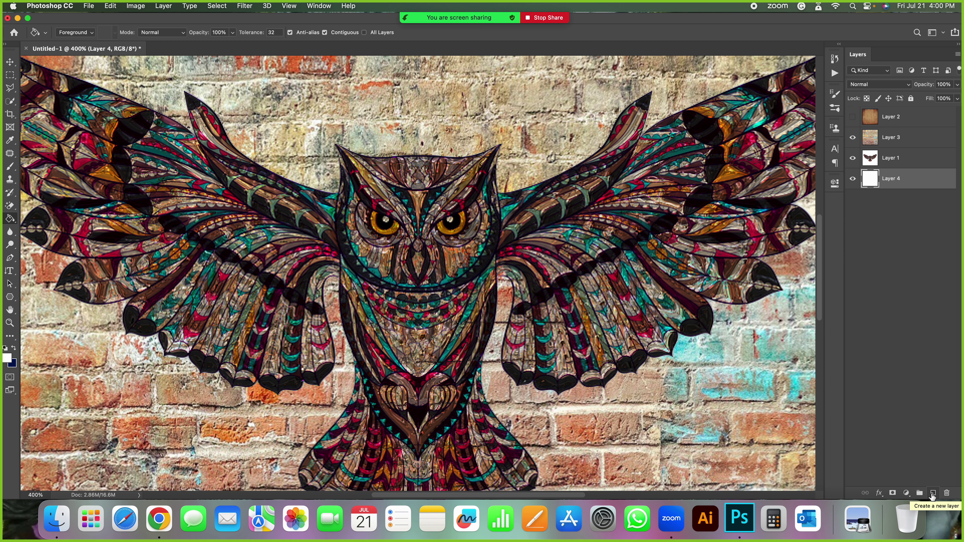
pyautogui.click(932, 494)
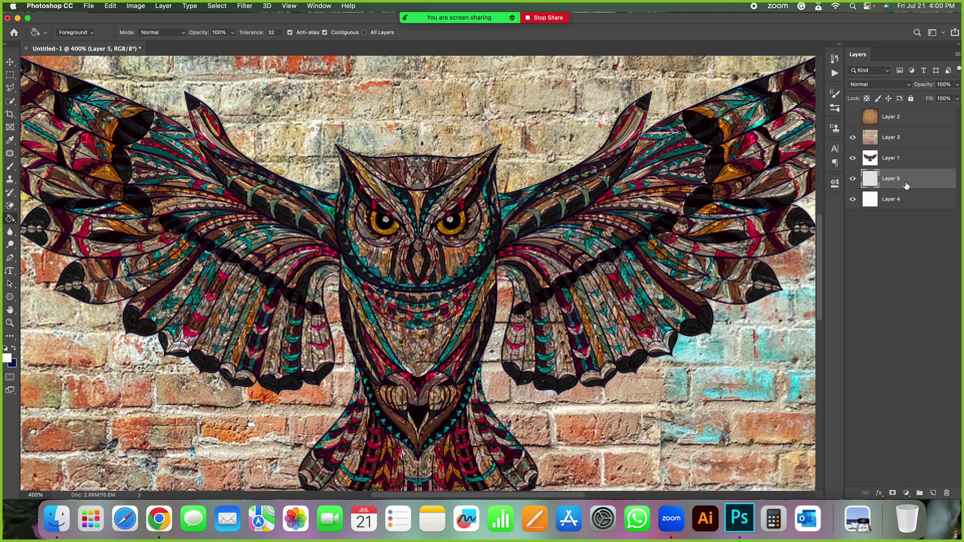
pyautogui.press('BackSpace')
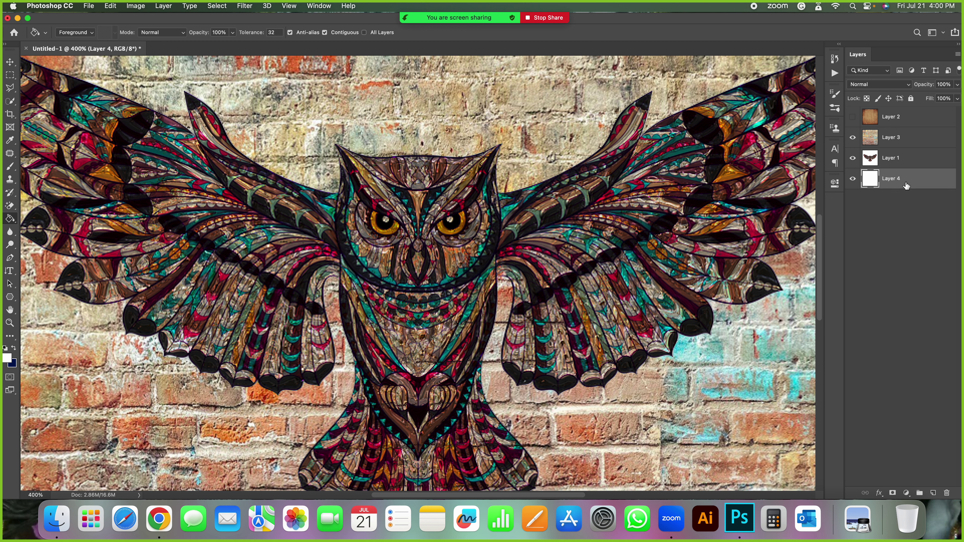
pyautogui.press('super+minus')
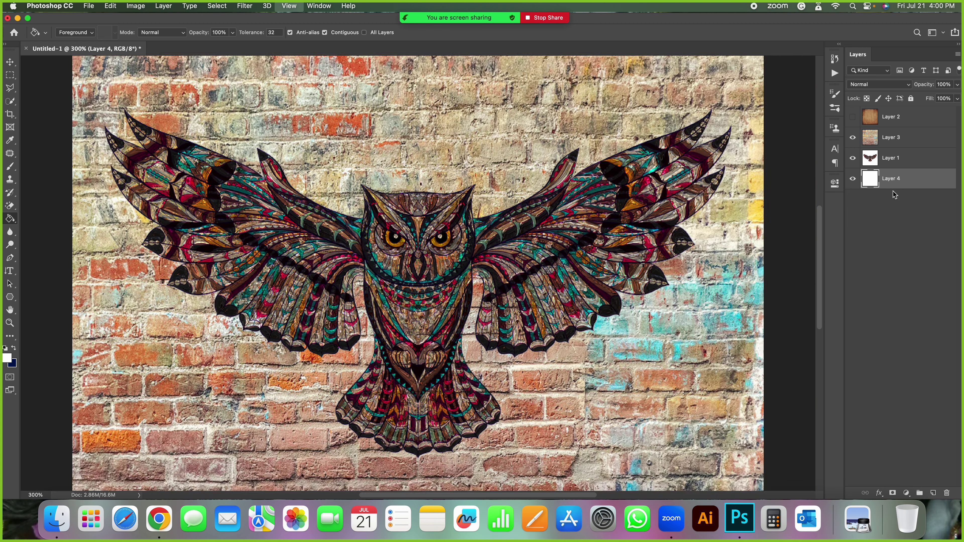
pyautogui.press('super+minus')
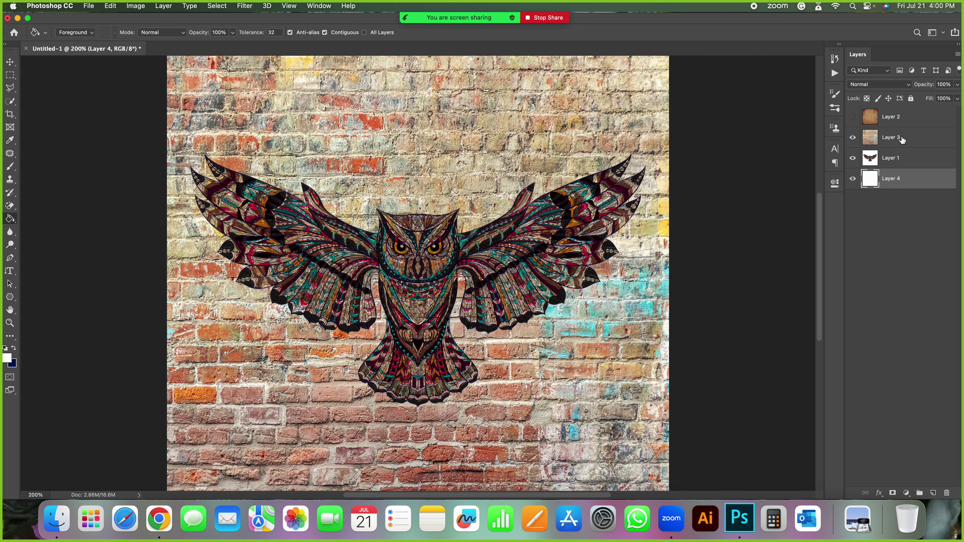
# Step: Keep brick Layer 3 on Darken blending, hide it, and reselect owl Layer 1
pyautogui.click(902, 139)
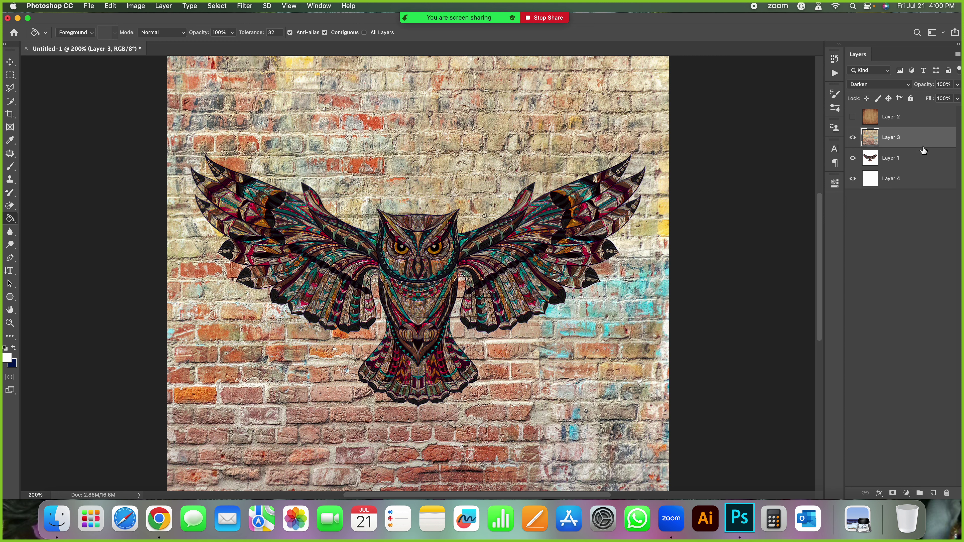
pyautogui.click(909, 86)
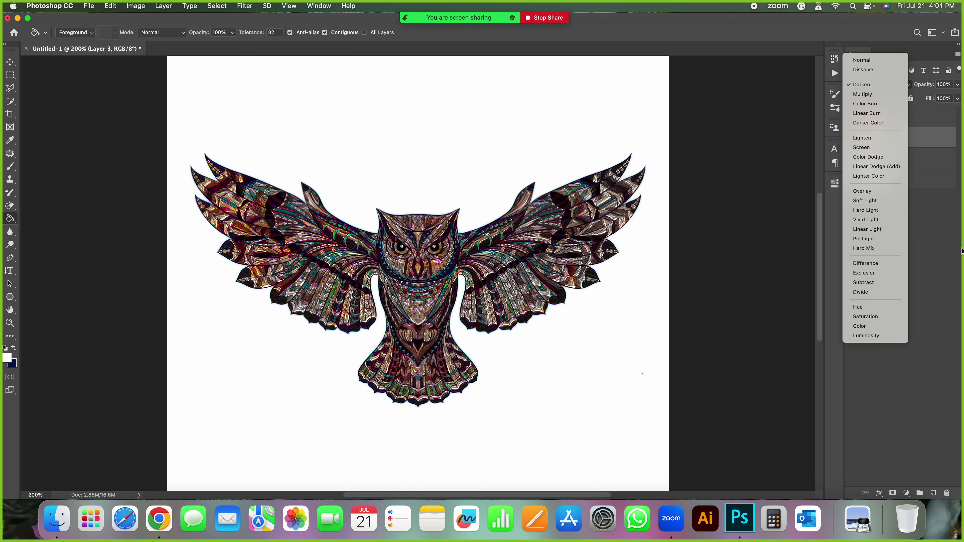
pyautogui.click(929, 193)
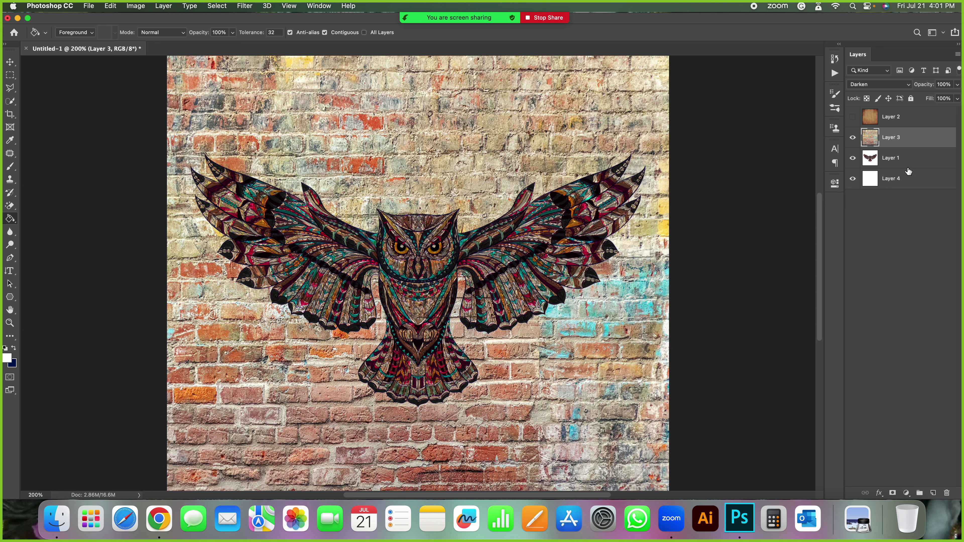
pyautogui.click(853, 137)
pyautogui.click(902, 159)
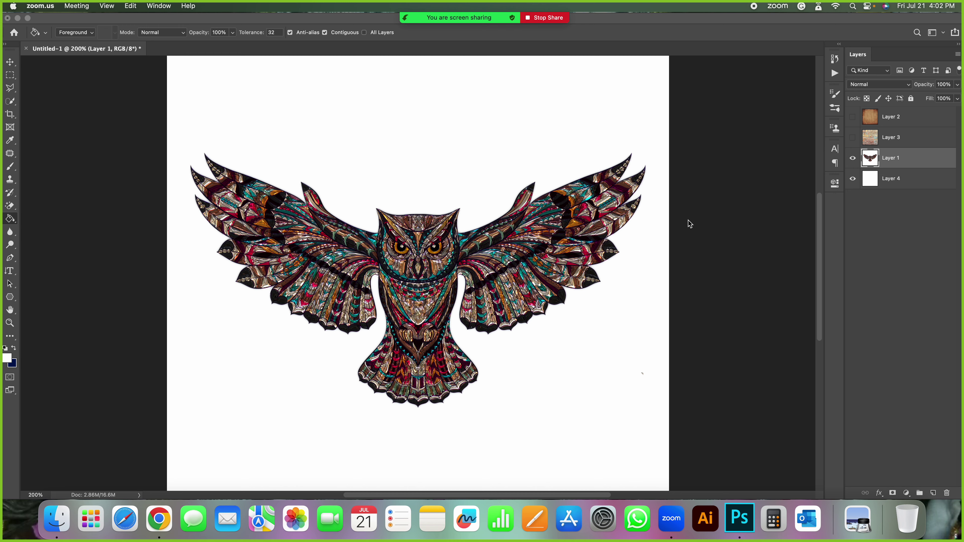
# Step: Switch to the browser and close the brick photo to return to the Pexels results
pyautogui.press('super+Tab')
pyautogui.press('Tab')
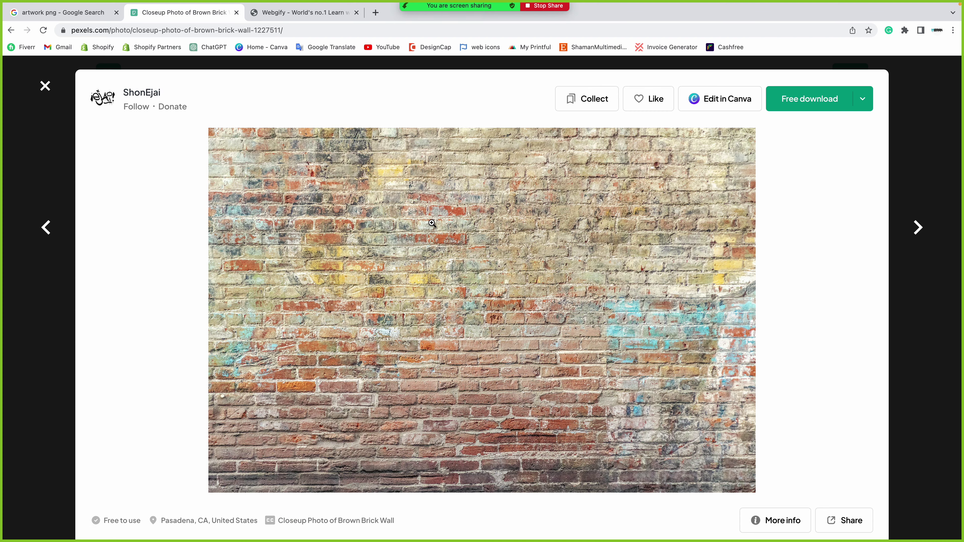
pyautogui.scroll(-5, 426, 243)
pyautogui.scroll(5, 426, 242)
pyautogui.click(46, 89)
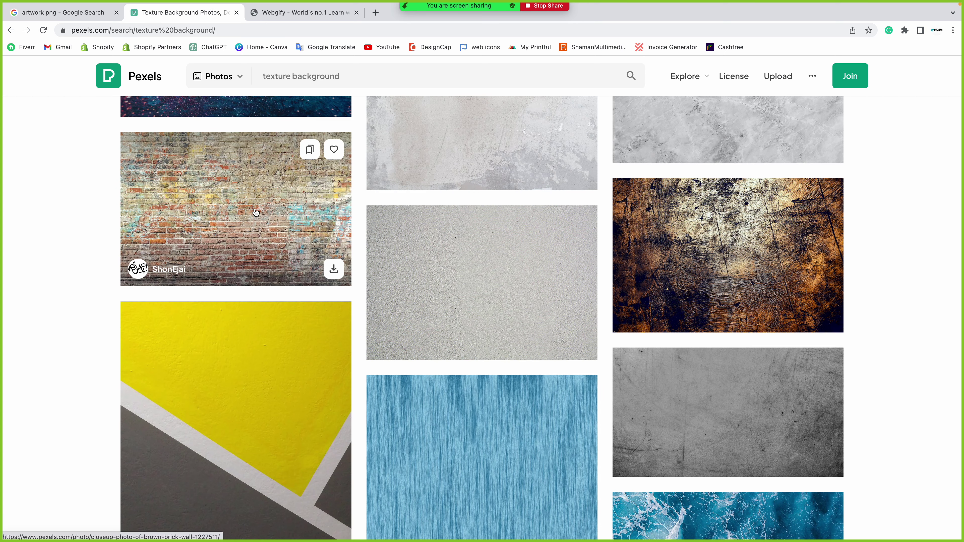
# Step: Copy the aerial ocean-water photo and paste it into the owl document as Layer 5
pyautogui.scroll(-2, 254, 214)
pyautogui.scroll(-4, 254, 213)
pyautogui.scroll(-5, 255, 213)
pyautogui.scroll(-3, 255, 212)
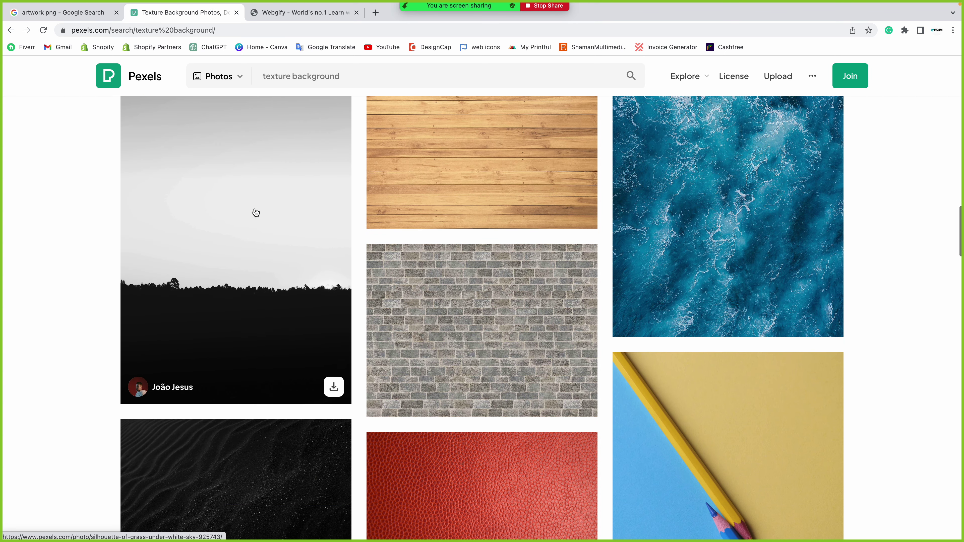
pyautogui.scroll(4, 254, 211)
pyautogui.scroll(1, 282, 216)
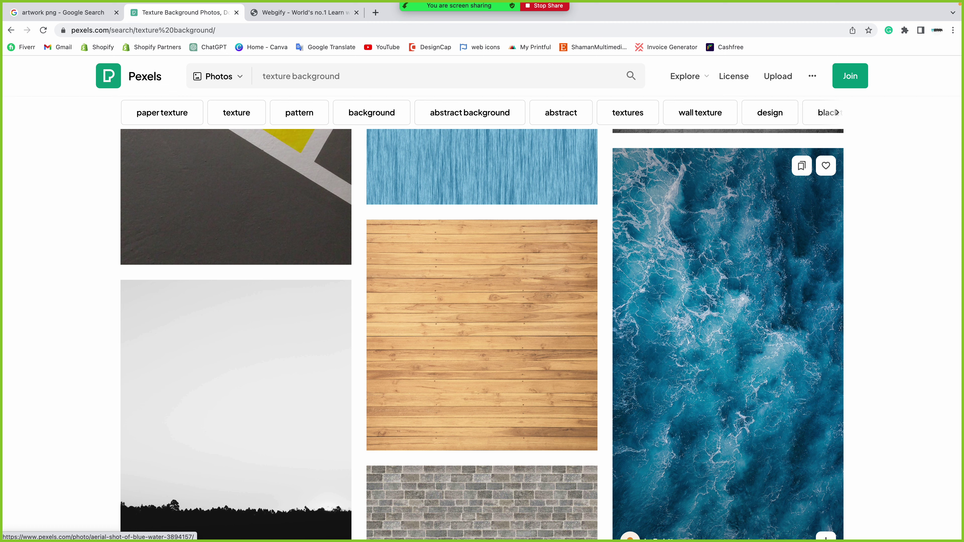
pyautogui.rightClick(696, 284)
pyautogui.click(714, 392)
pyautogui.press('super+v')
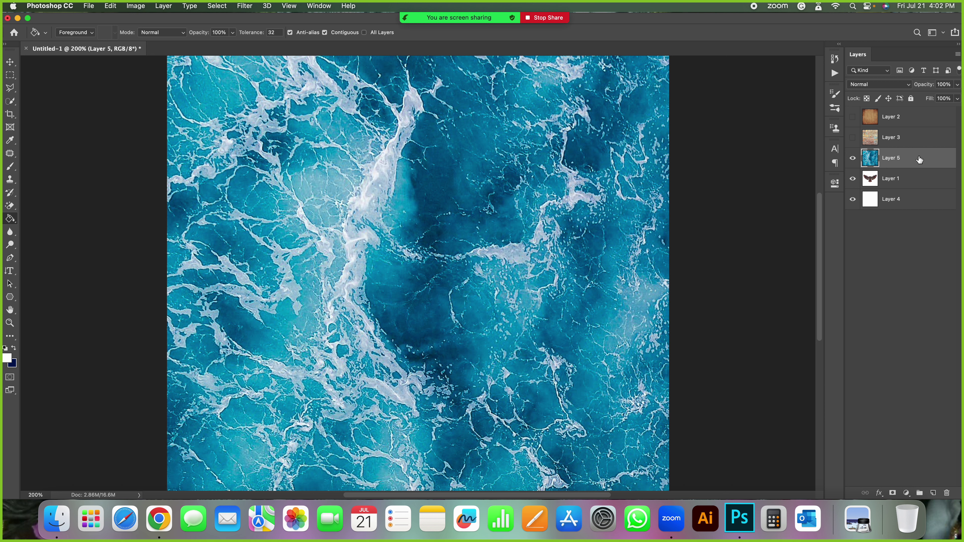
# Step: Preview blend modes on ocean Layer 5, keep Normal, then hide and delete it
pyautogui.click(908, 85)
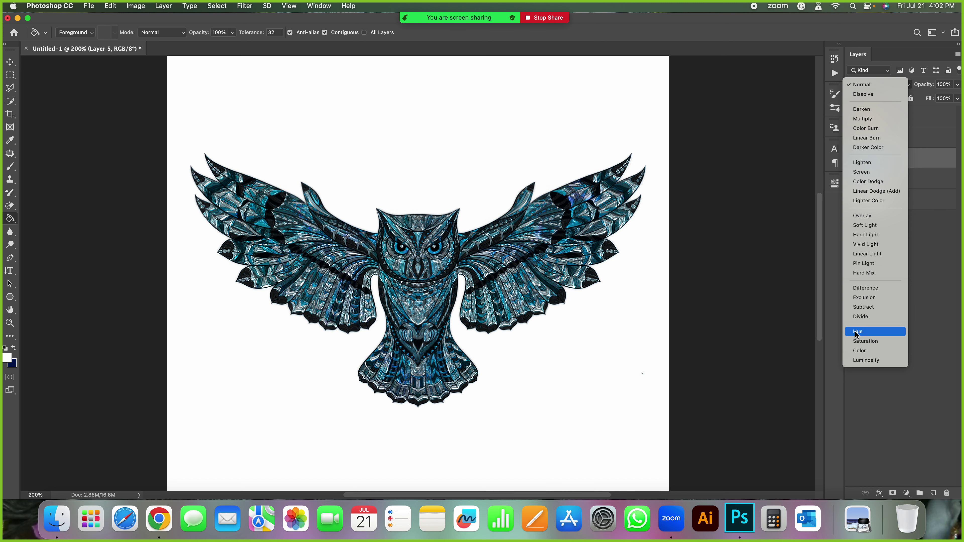
pyautogui.press('Escape')
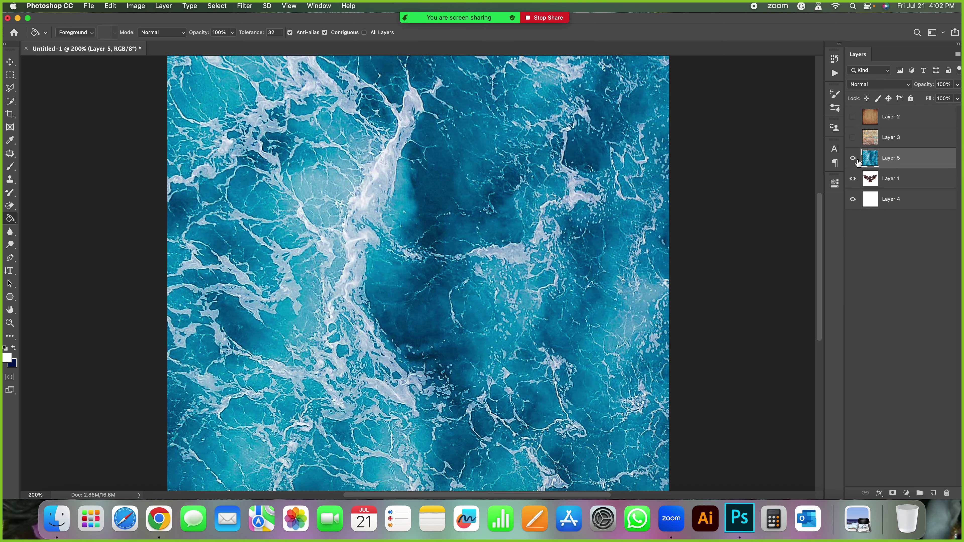
pyautogui.click(853, 158)
pyautogui.press('Delete')
# Step: Delete Layer 2 and return to the browser's texture results further down the page
pyautogui.press('Delete')
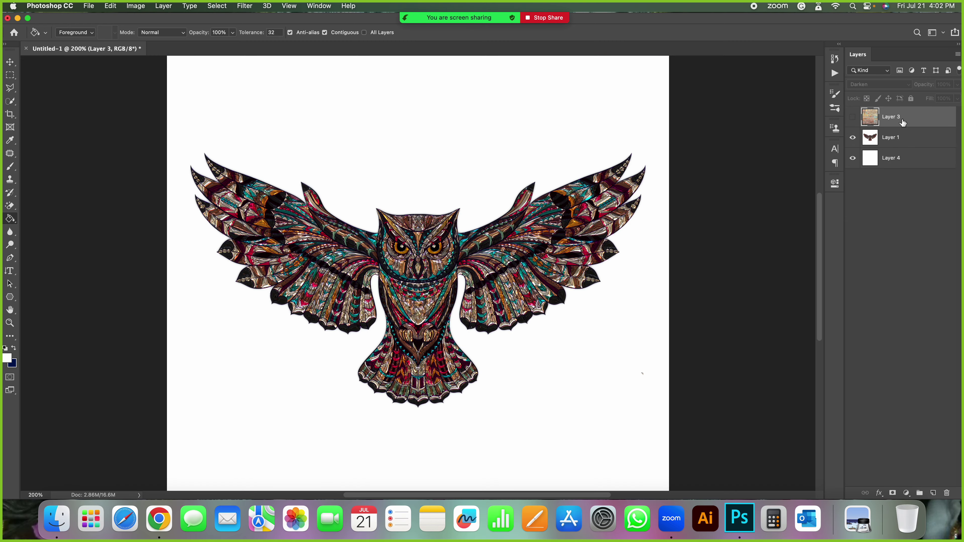
pyautogui.press('Delete')
pyautogui.hotkey('ctrl', 'Right')
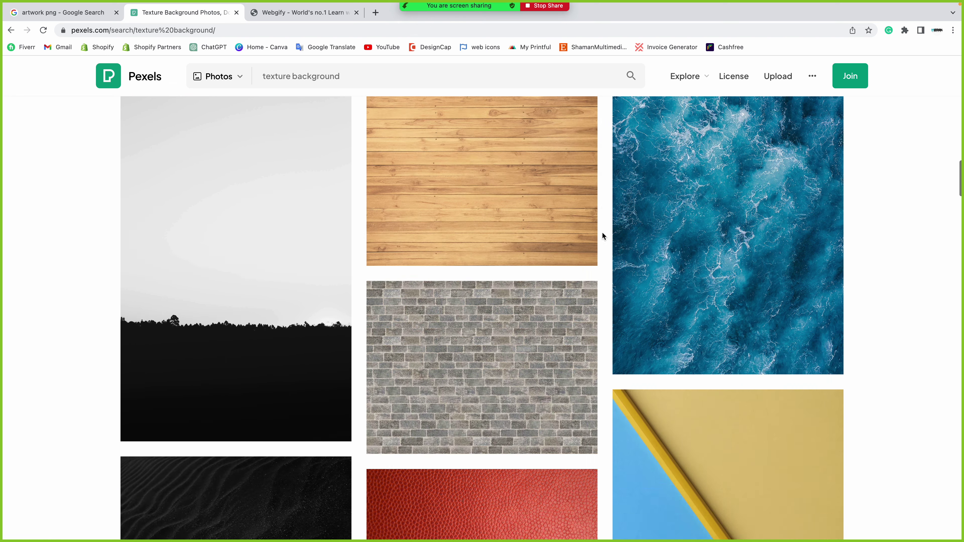
pyautogui.scroll(-8, 602, 236)
pyautogui.scroll(-4, 602, 236)
pyautogui.scroll(-5, 602, 235)
pyautogui.scroll(-6, 602, 235)
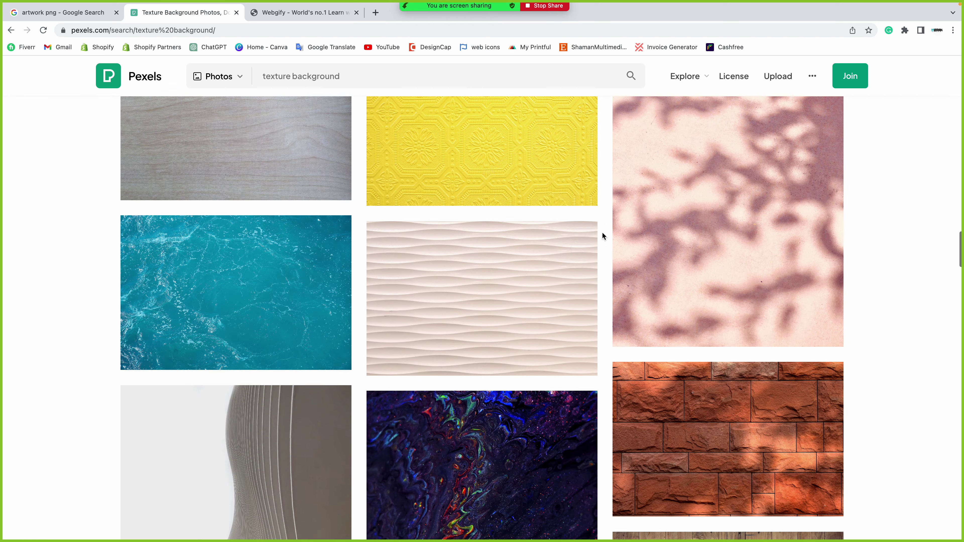
pyautogui.scroll(-9, 602, 236)
pyautogui.scroll(-8, 602, 236)
pyautogui.scroll(-2, 602, 236)
pyautogui.scroll(-5, 602, 236)
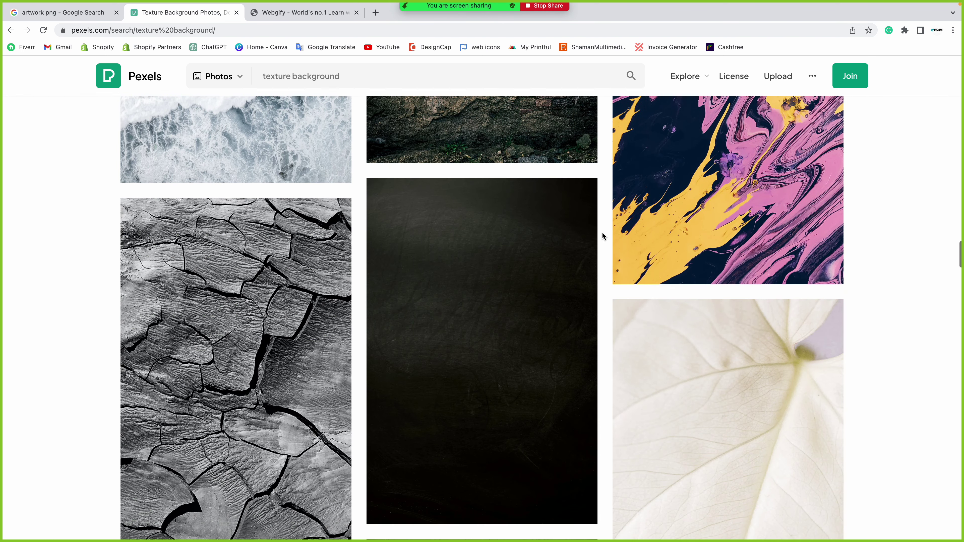
pyautogui.scroll(-1, 602, 236)
# Step: Open the Cracks On A Dry Land photo and copy the image
pyautogui.click(304, 259)
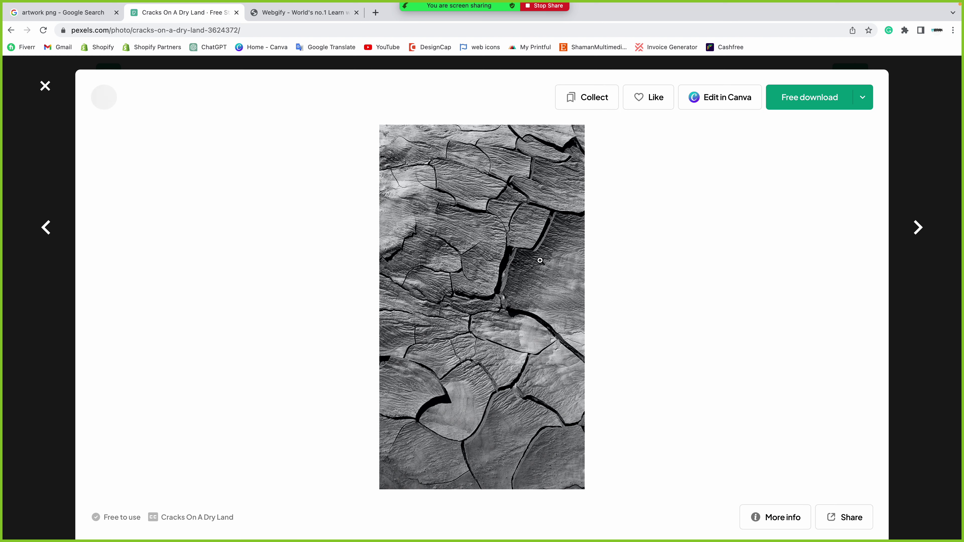
pyautogui.rightClick(454, 257)
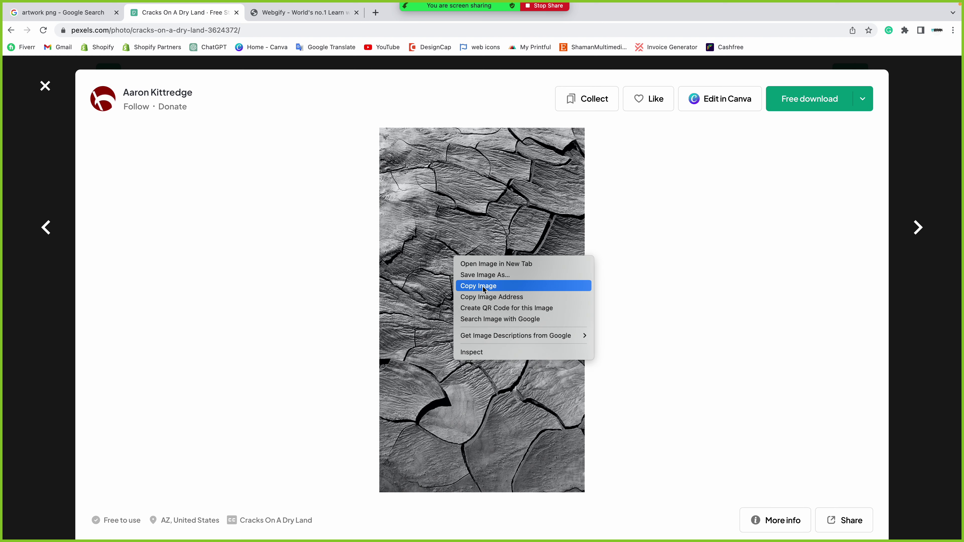
pyautogui.click(520, 287)
pyautogui.hotkey('ctrl', 'Right')
# Step: Paste the cracked-earth image as Layer 5 and scale it to cover the whole canvas
pyautogui.press('super+v')
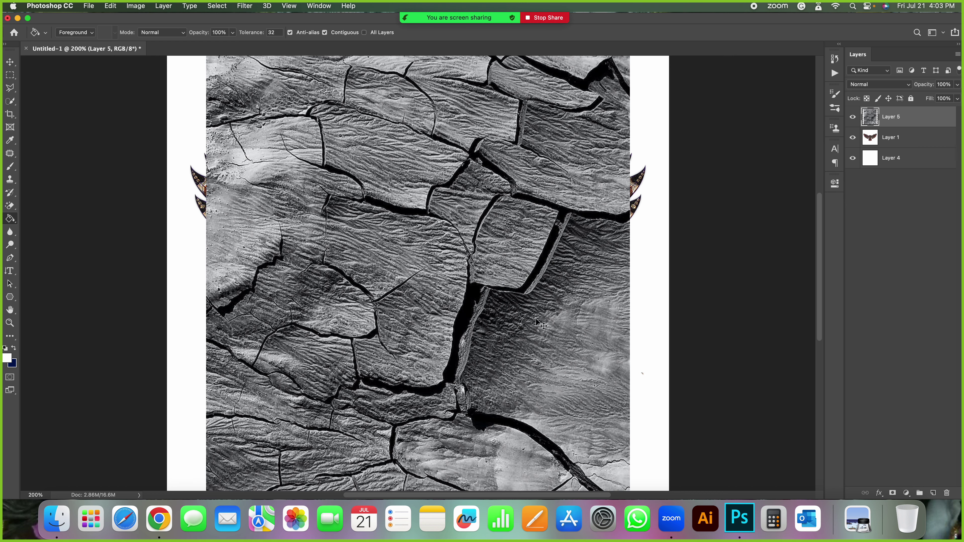
pyautogui.press('super+t')
pyautogui.press('super+minus')
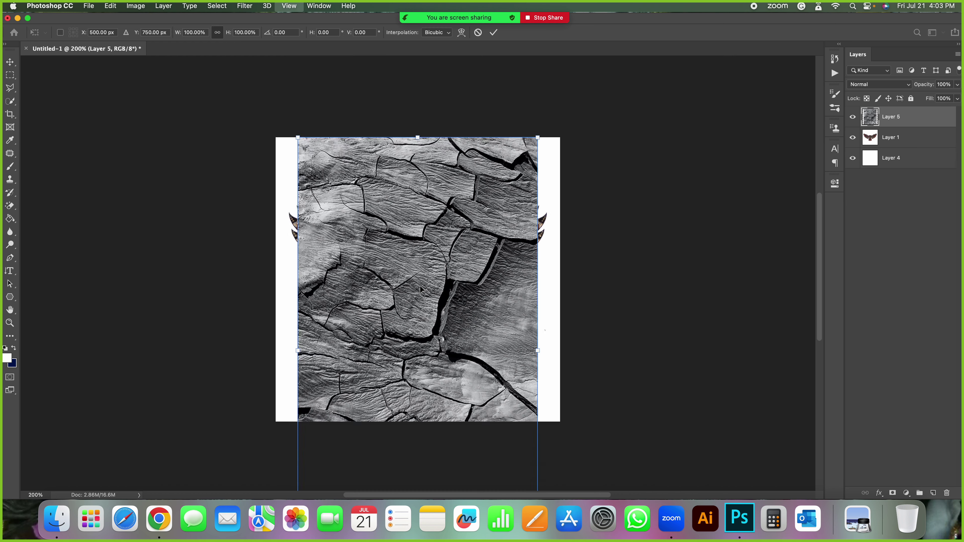
pyautogui.moveTo(475, 285); pyautogui.dragTo(436, 311)
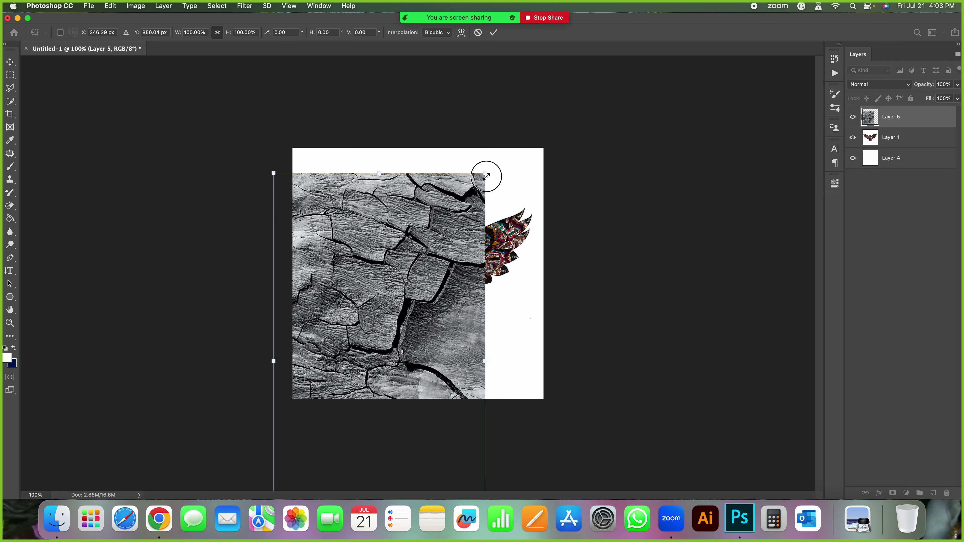
pyautogui.moveTo(485, 174); pyautogui.dragTo(587, 92)
pyautogui.moveTo(511, 154); pyautogui.dragTo(522, 159)
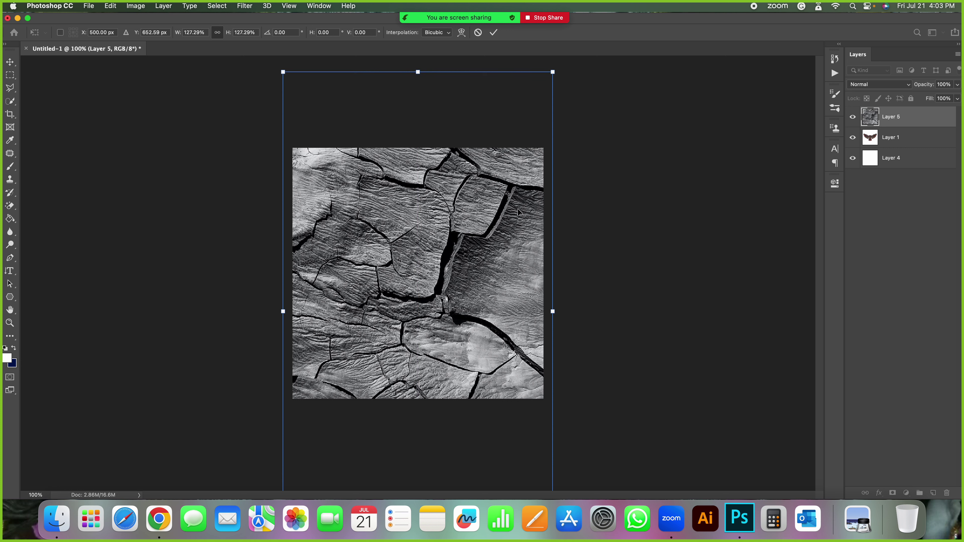
pyautogui.press('Return')
pyautogui.press('g')
pyautogui.scroll(3, 517, 228)
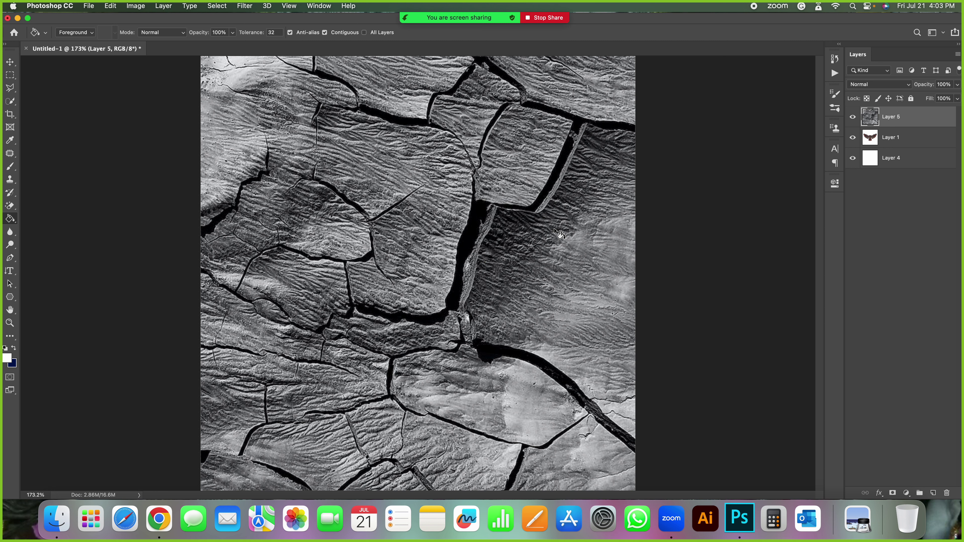
# Step: Preview blend modes on the cracked-earth layer, then cancel to keep Normal
pyautogui.click(885, 84)
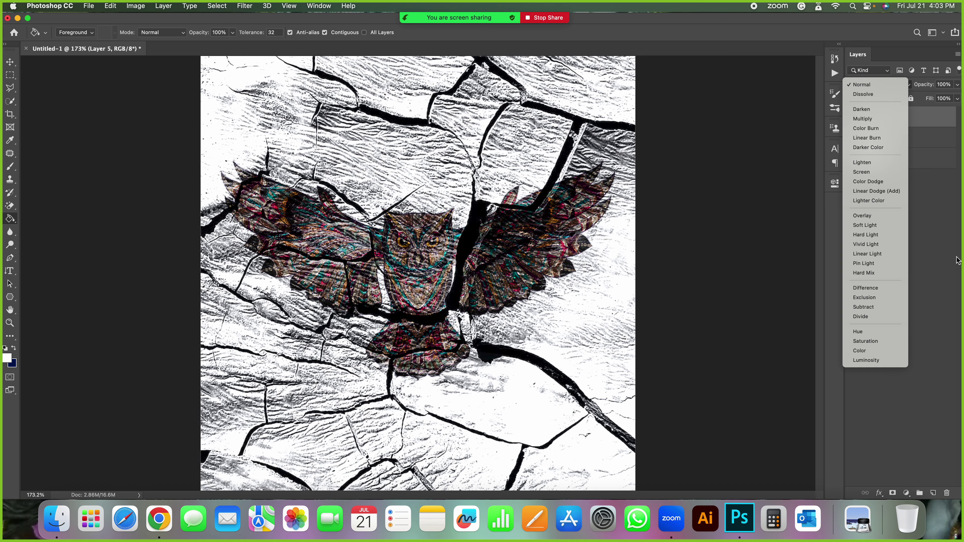
pyautogui.press('Escape')
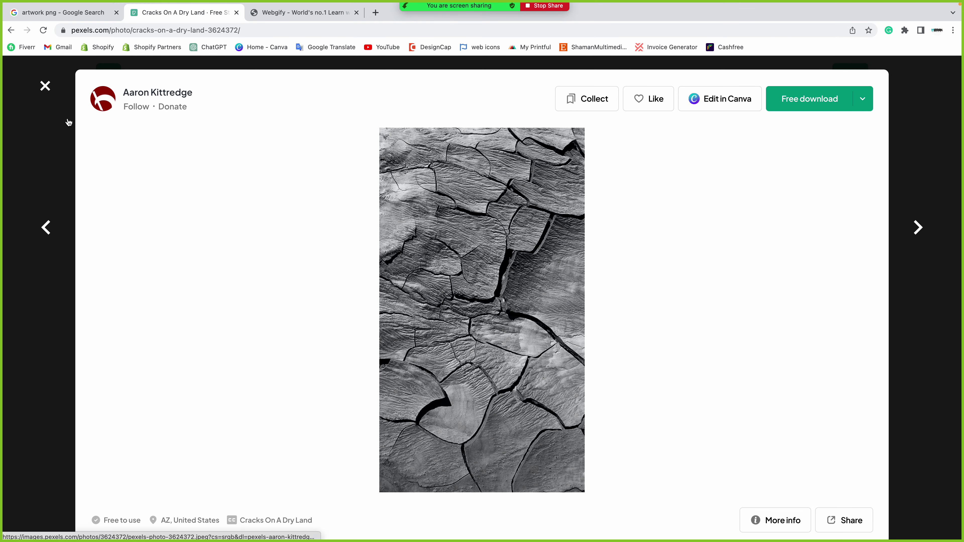
# Step: Close the cracked-earth photo and search Pexels for 'fabric texture background'
pyautogui.click(47, 87)
pyautogui.scroll(-1, 272, 274)
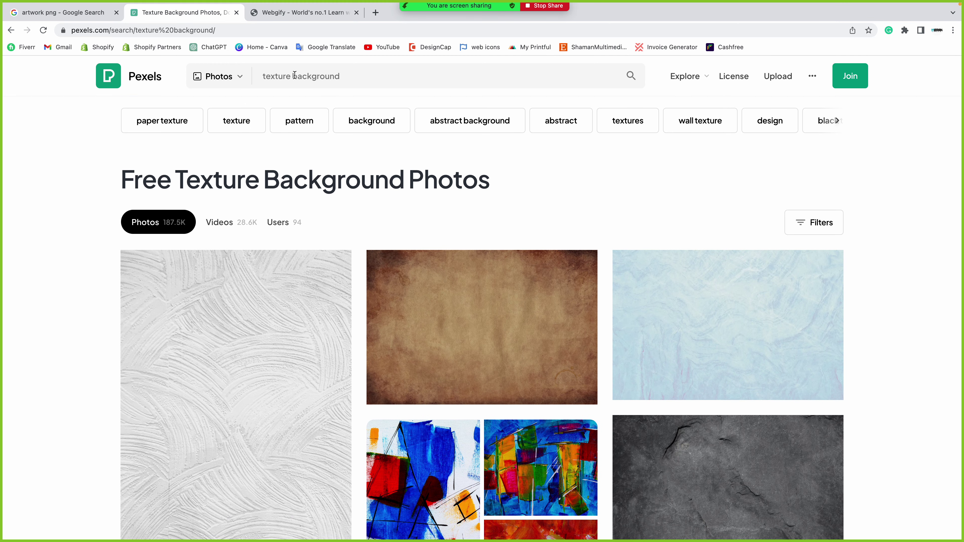
pyautogui.click(265, 75)
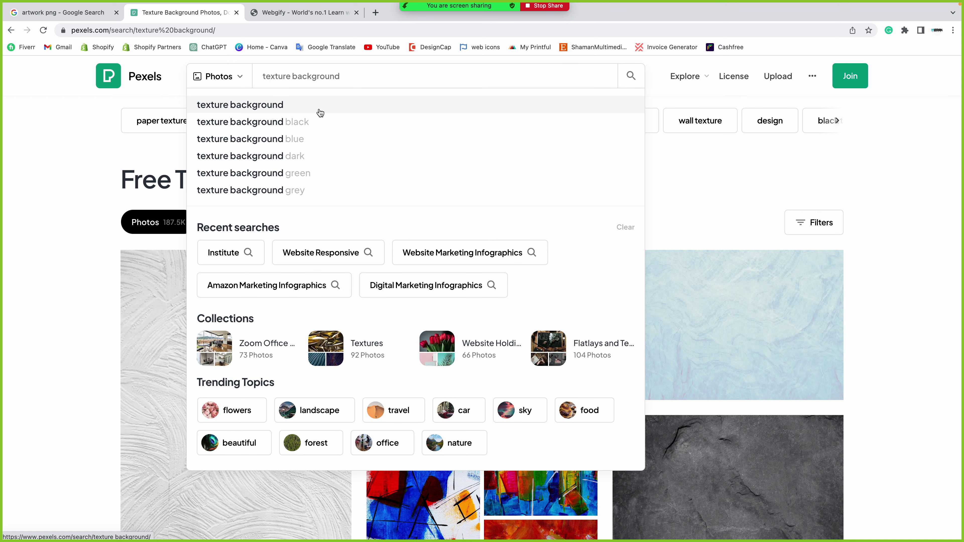
pyautogui.write('fab')
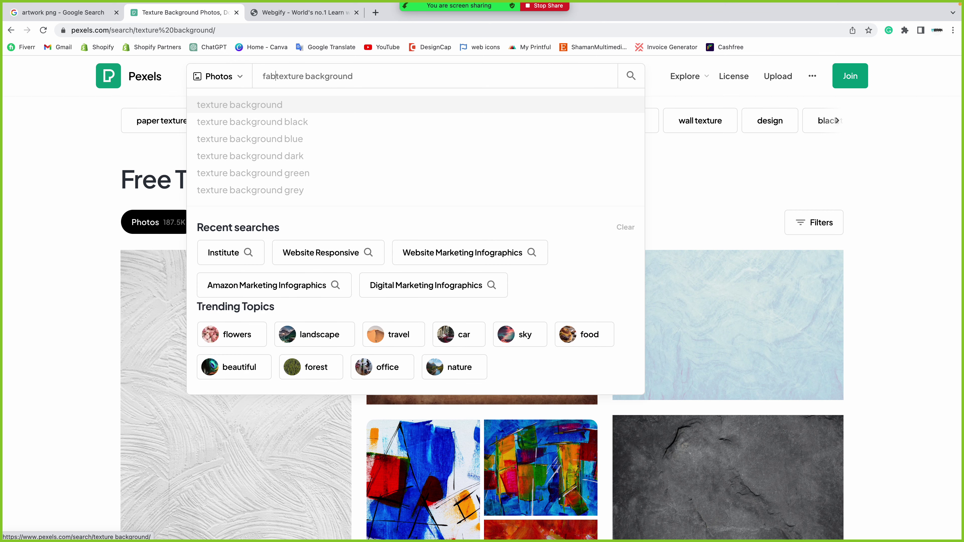
pyautogui.write('ric')
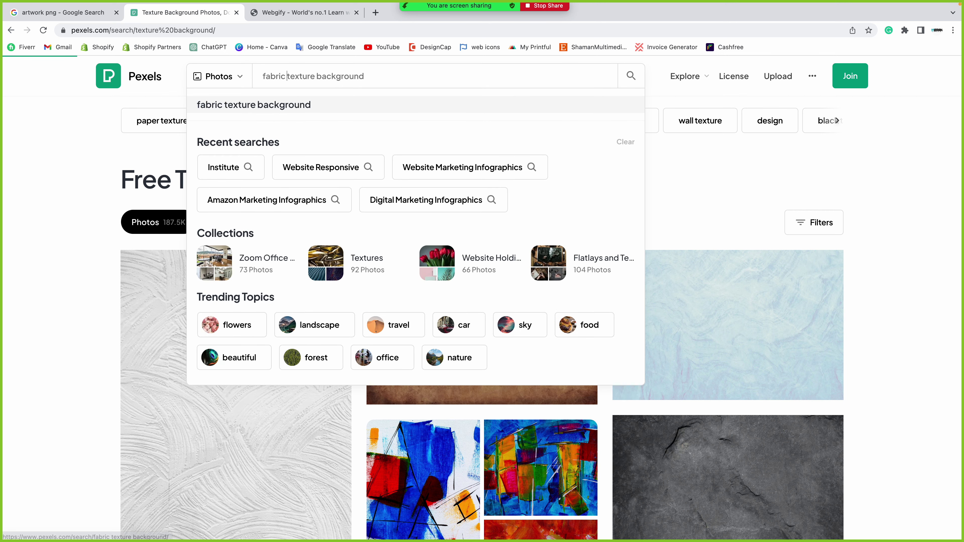
pyautogui.press('Return')
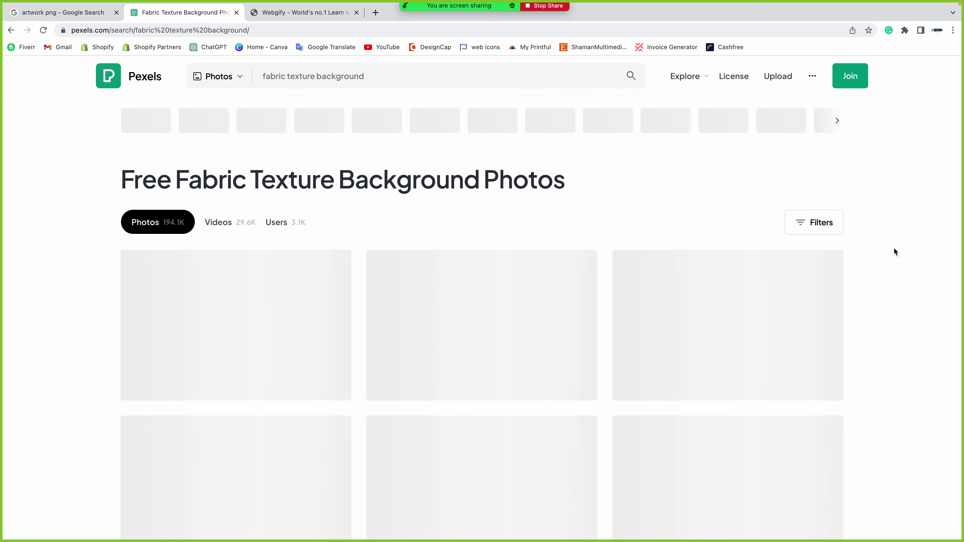
# Step: Open the red Orange Leather photo and copy the image
pyautogui.scroll(-1, 894, 249)
pyautogui.scroll(-2, 893, 249)
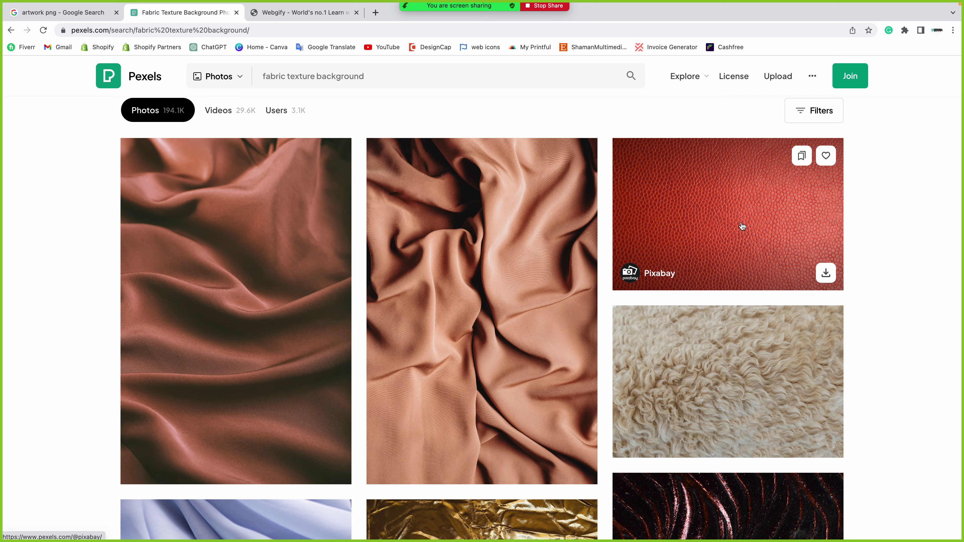
pyautogui.moveTo(728, 237)
pyautogui.click(742, 226)
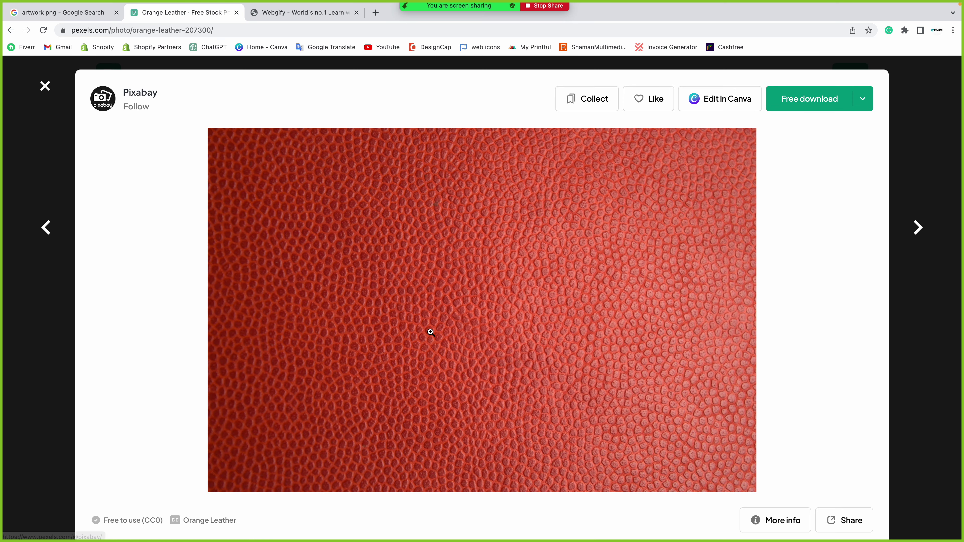
pyautogui.rightClick(505, 257)
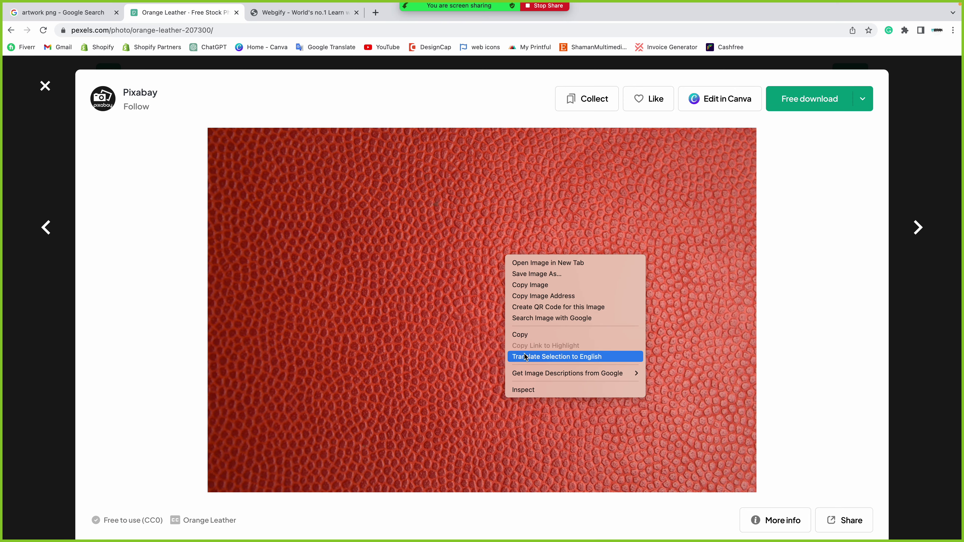
pyautogui.click(530, 287)
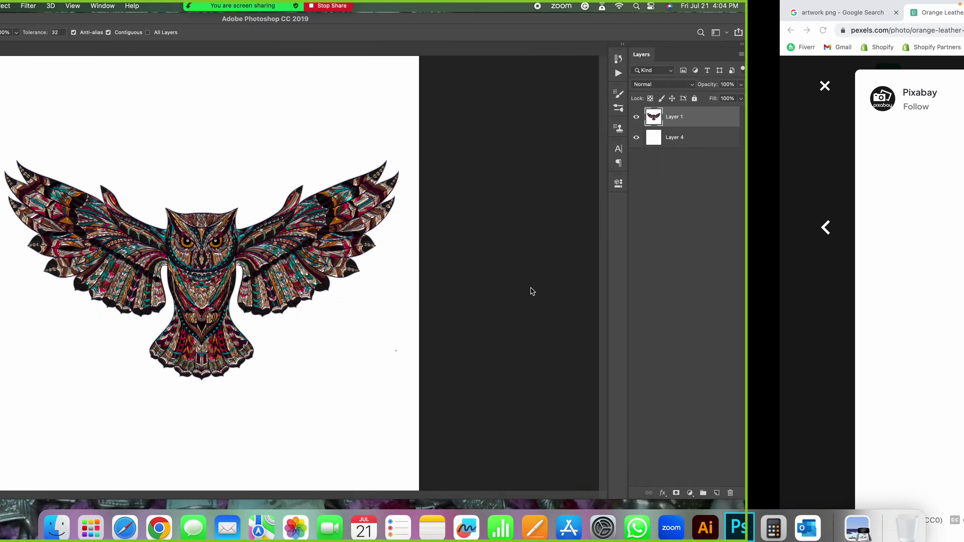
# Step: Paste the red leather image as Layer 5 and transform it to fill the whole canvas
pyautogui.press('cmd+v')
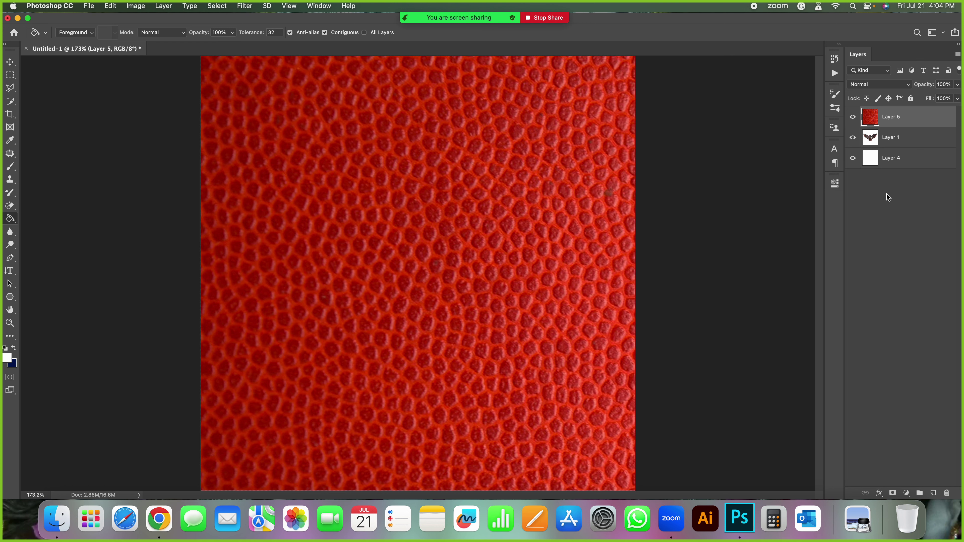
pyautogui.press('cmd+t')
pyautogui.press('cmd+0')
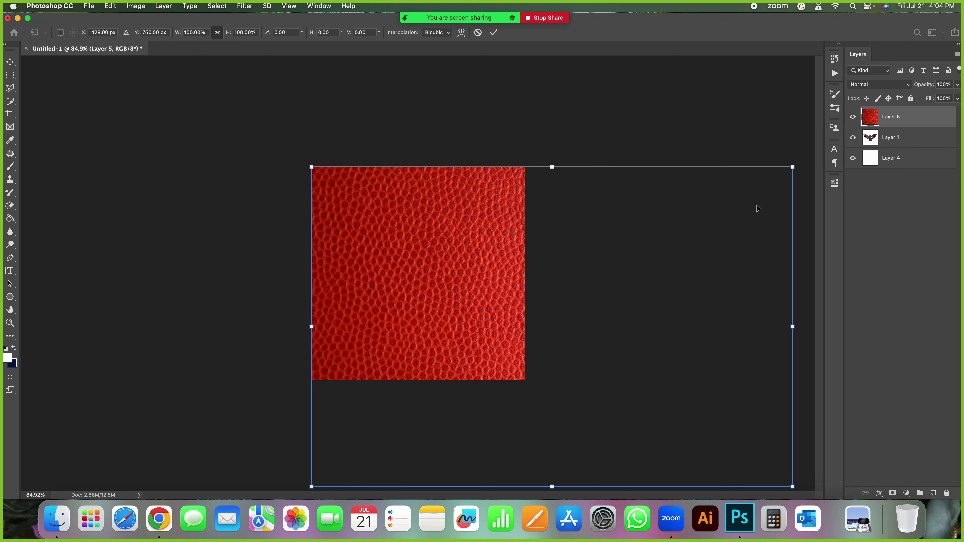
pyautogui.moveTo(312, 167)
pyautogui.mouseDown()
pyautogui.moveTo(629, 343)
pyautogui.moveTo(379, 177)
pyautogui.mouseUp()
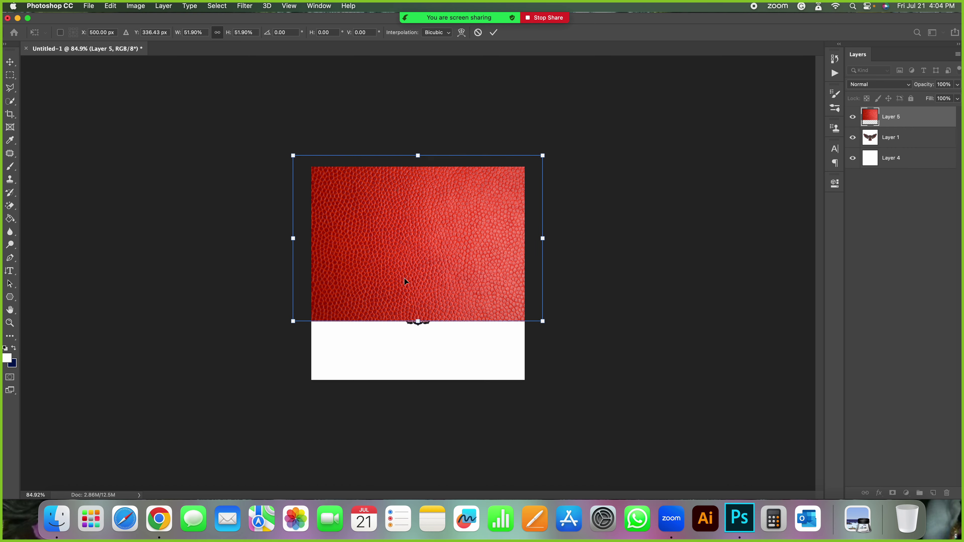
pyautogui.moveTo(419, 322); pyautogui.dragTo(409, 395)
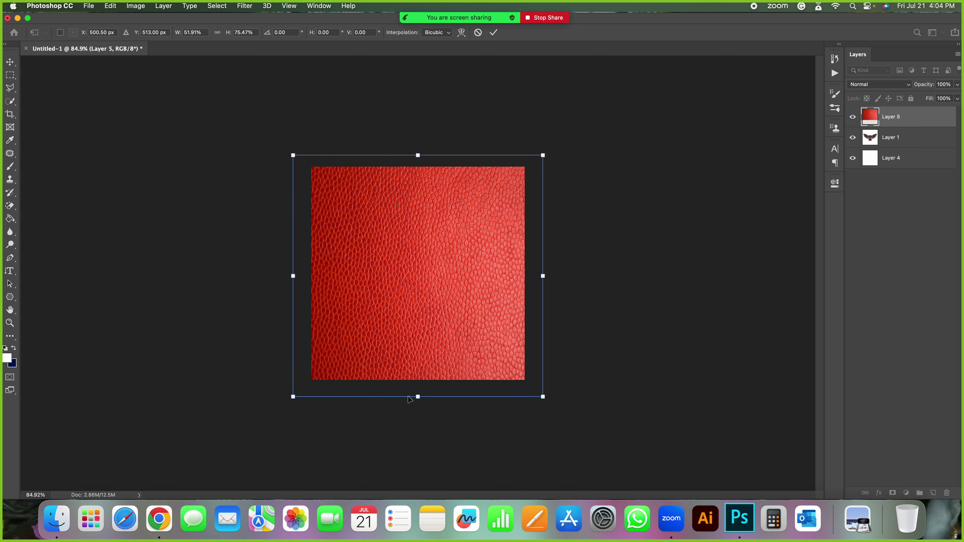
pyautogui.press('Return')
pyautogui.press('g')
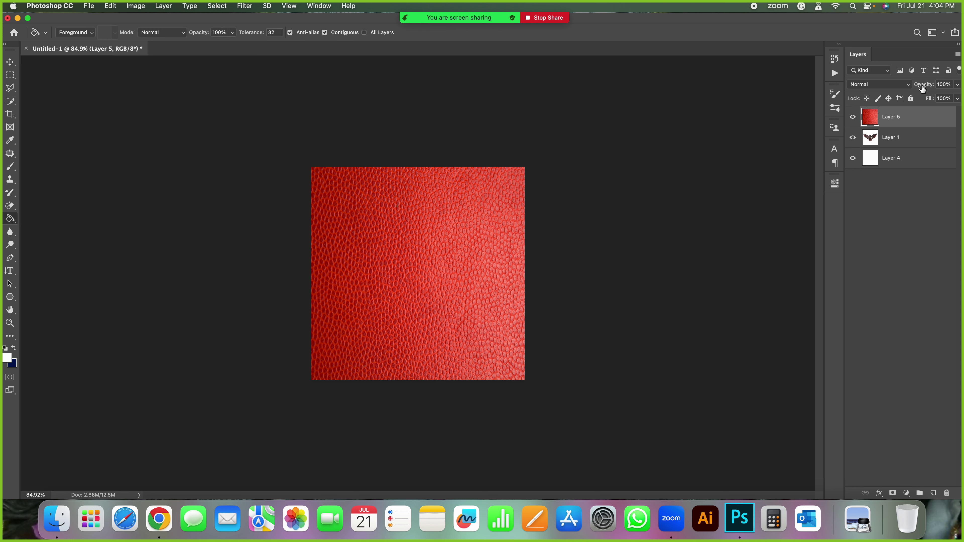
# Step: Try Darker Color on leather Layer 5, then switch its blend mode to Luminosity
pyautogui.click(913, 88)
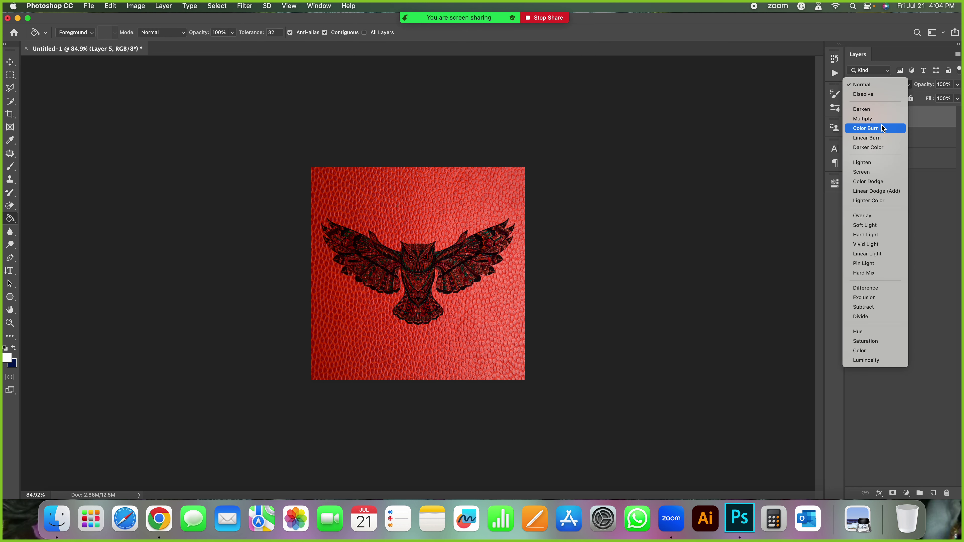
pyautogui.click(878, 148)
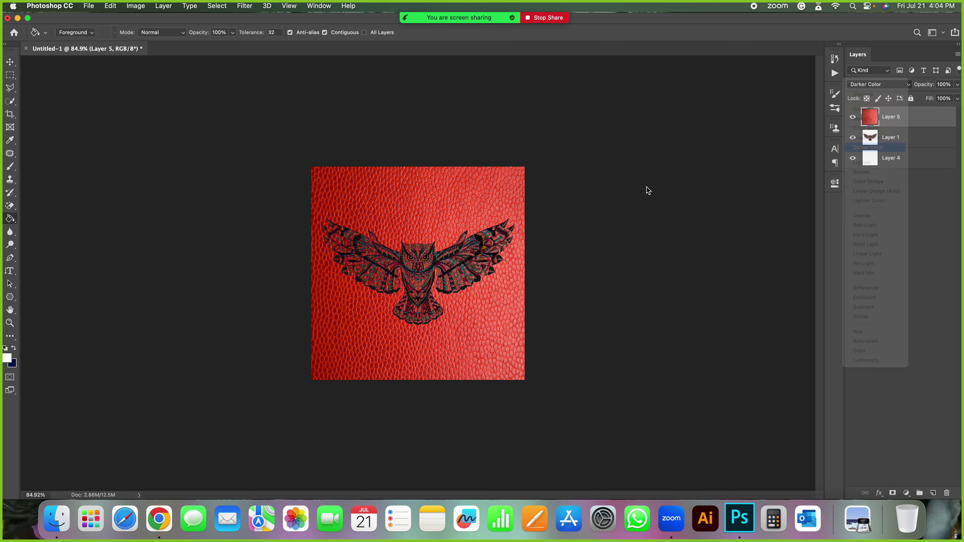
pyautogui.press('super+1')
pyautogui.press('super+minus')
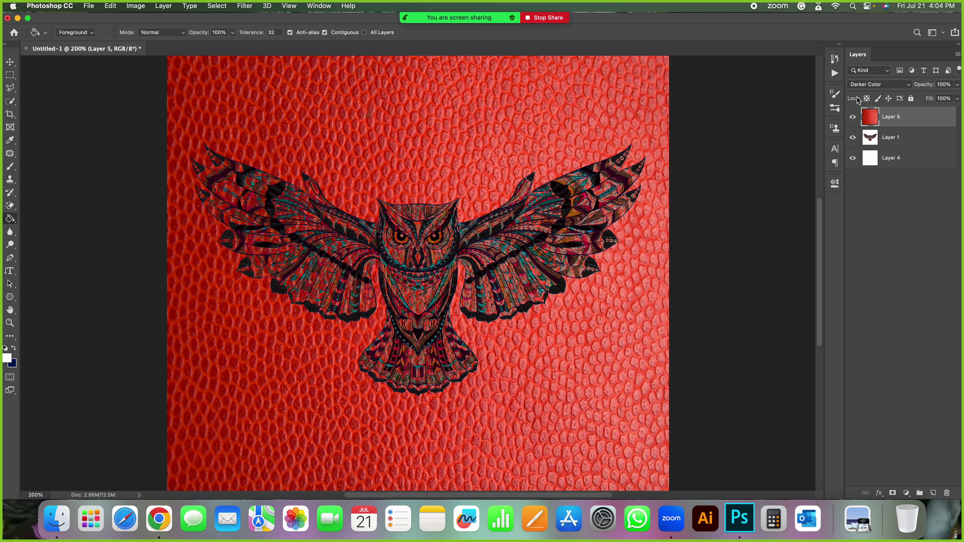
pyautogui.click(909, 87)
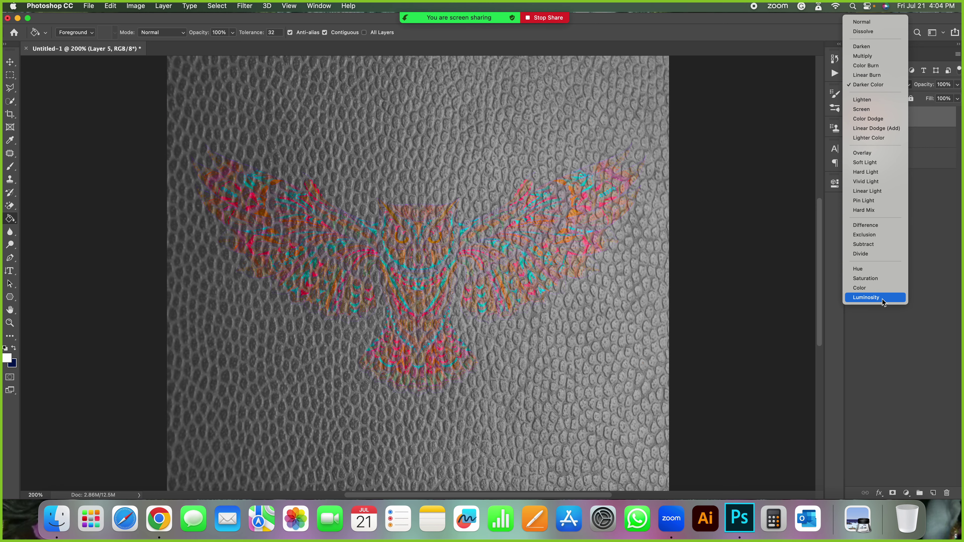
pyautogui.click(860, 299)
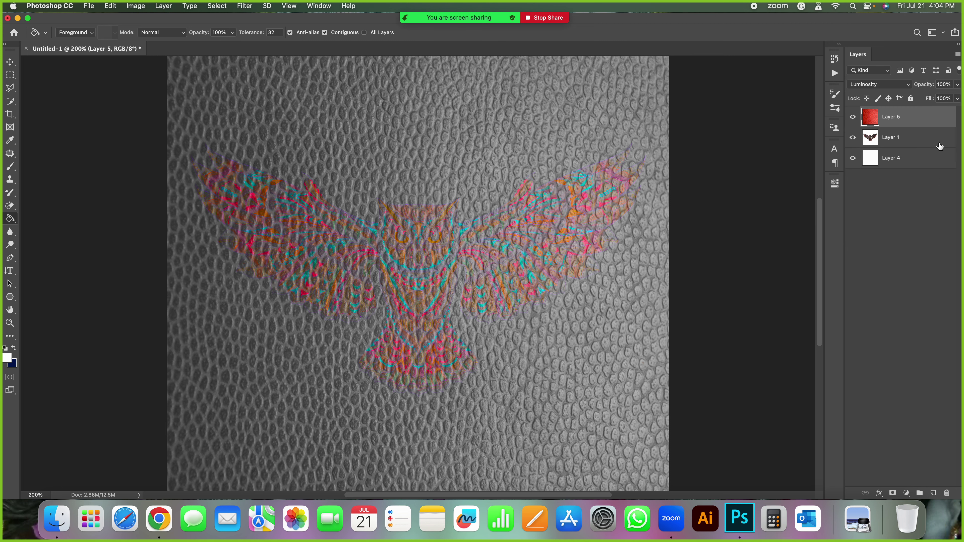
# Step: Lower Layer 5's opacity to about 47% and zoom in on the owl
pyautogui.click(958, 85)
pyautogui.moveTo(956, 97); pyautogui.dragTo(919, 99)
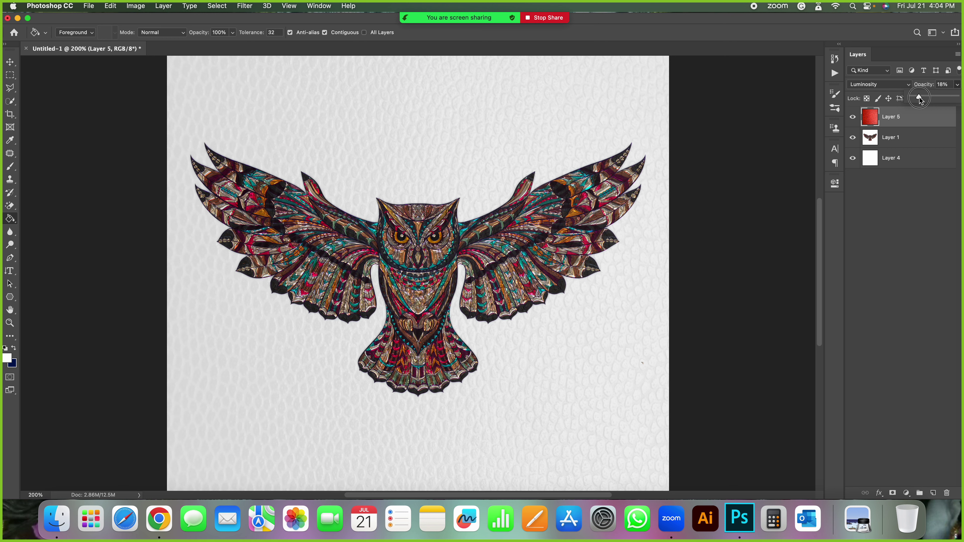
pyautogui.press('super+equal')
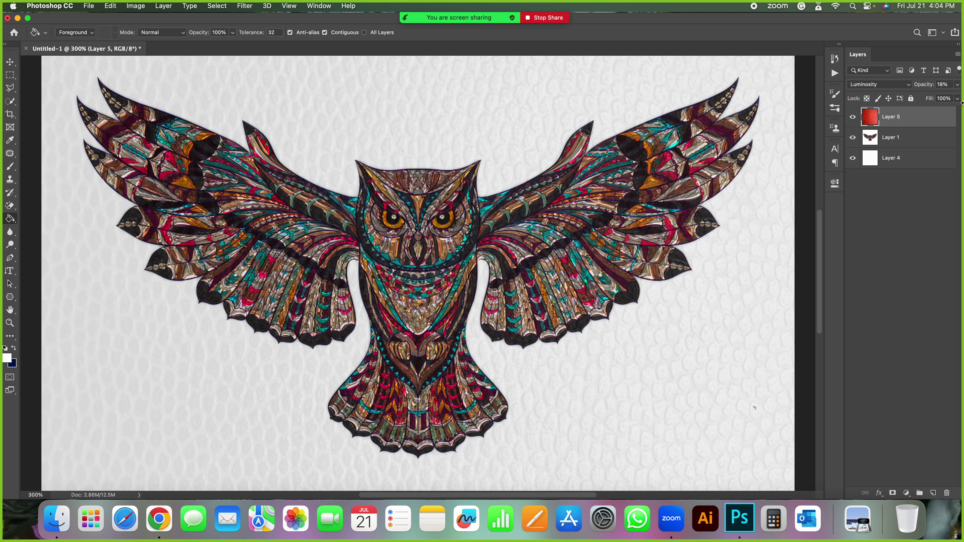
pyautogui.click(958, 86)
pyautogui.moveTo(918, 100); pyautogui.dragTo(917, 101)
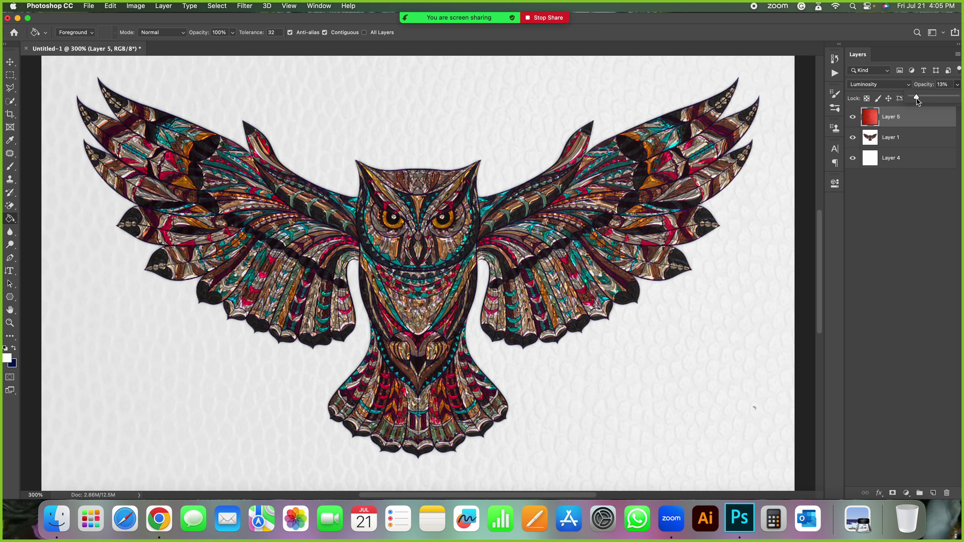
pyautogui.press('super+plus')
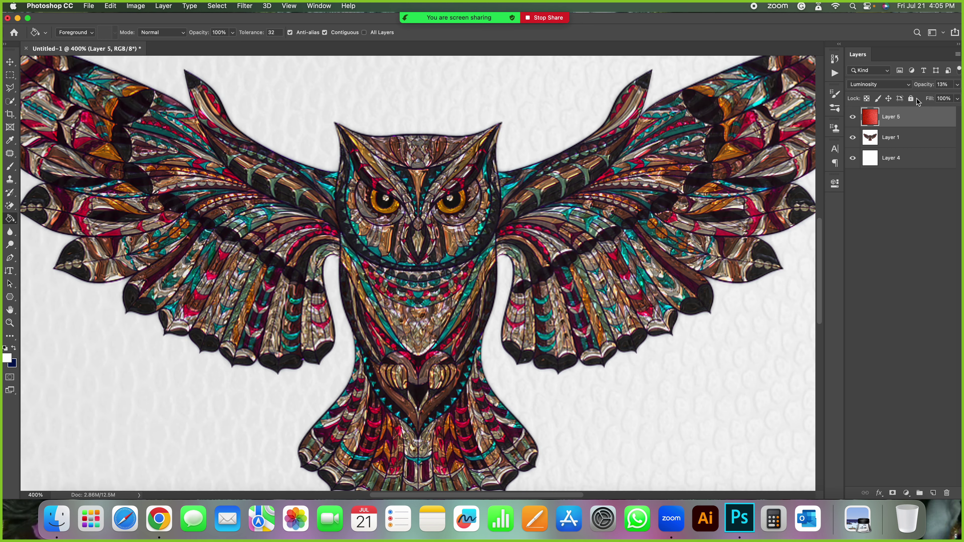
# Step: Hide and re-show the leather texture layer to compare the owl with and without it
pyautogui.click(957, 84)
pyautogui.click(853, 116)
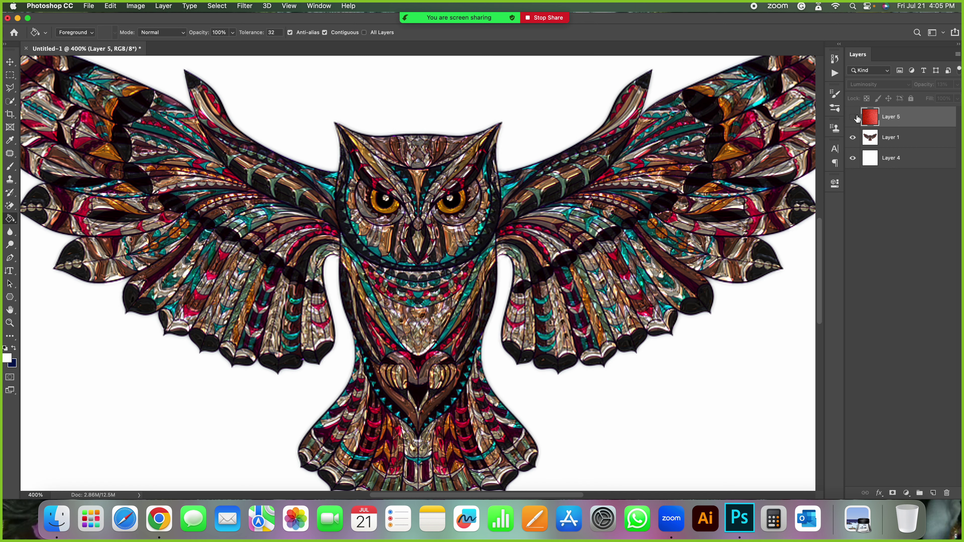
pyautogui.scroll(5, 822, 228)
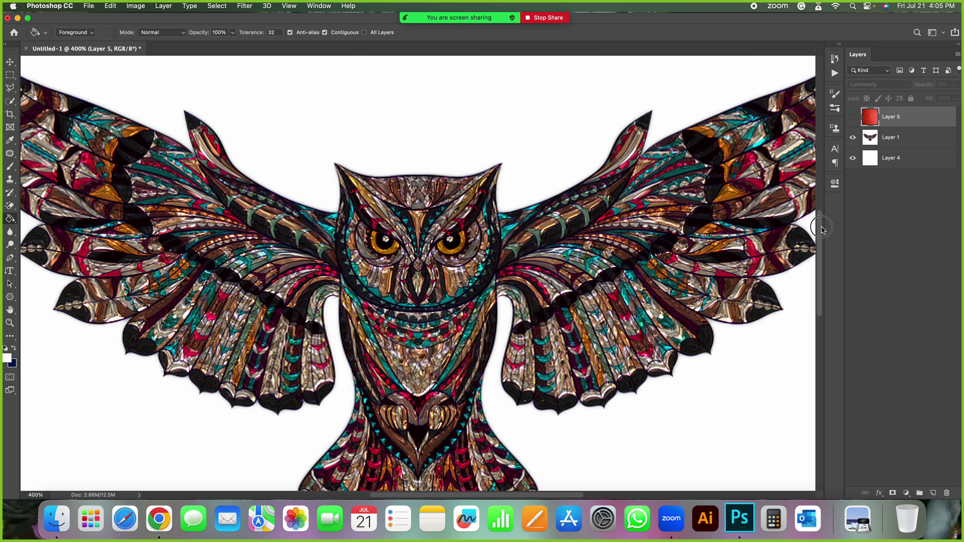
pyautogui.moveTo(823, 215); pyautogui.dragTo(823, 192)
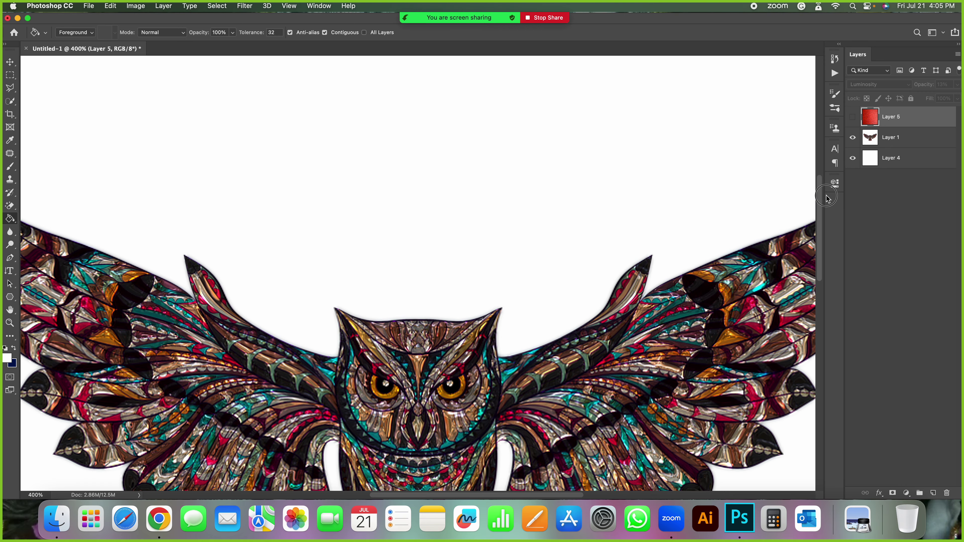
pyautogui.click(853, 120)
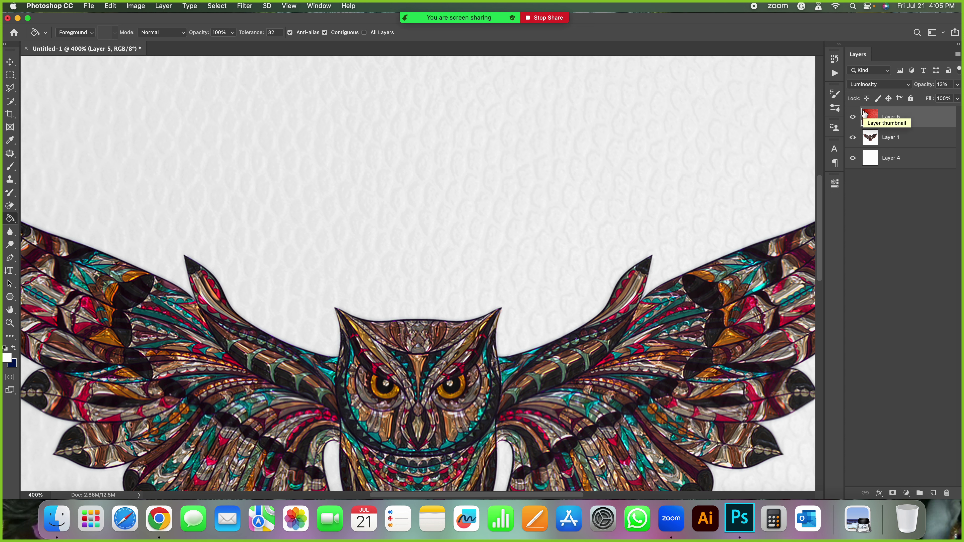
# Step: Set Layer 5 opacity to 46% and zoom out to 100%
pyautogui.click(958, 85)
pyautogui.moveTo(917, 98); pyautogui.dragTo(932, 100)
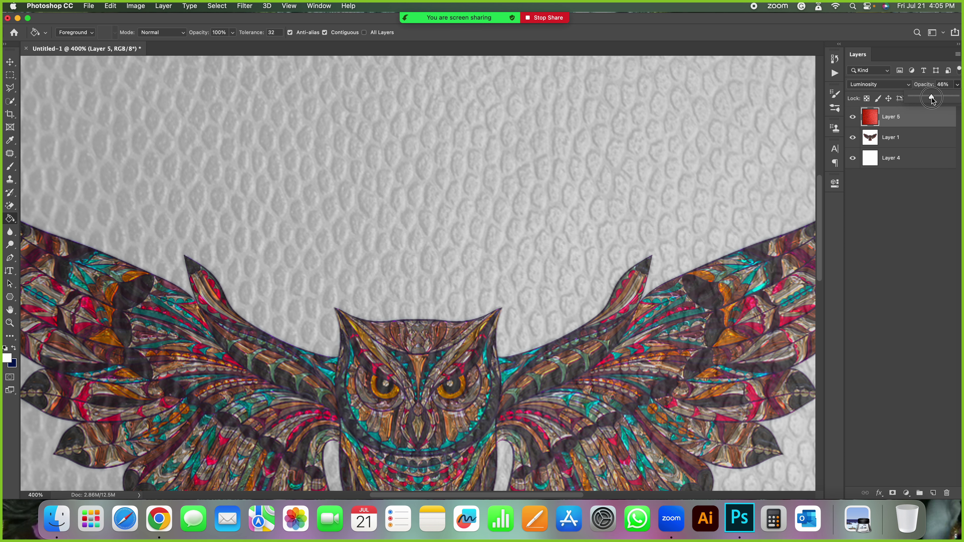
pyautogui.press('super+minus')
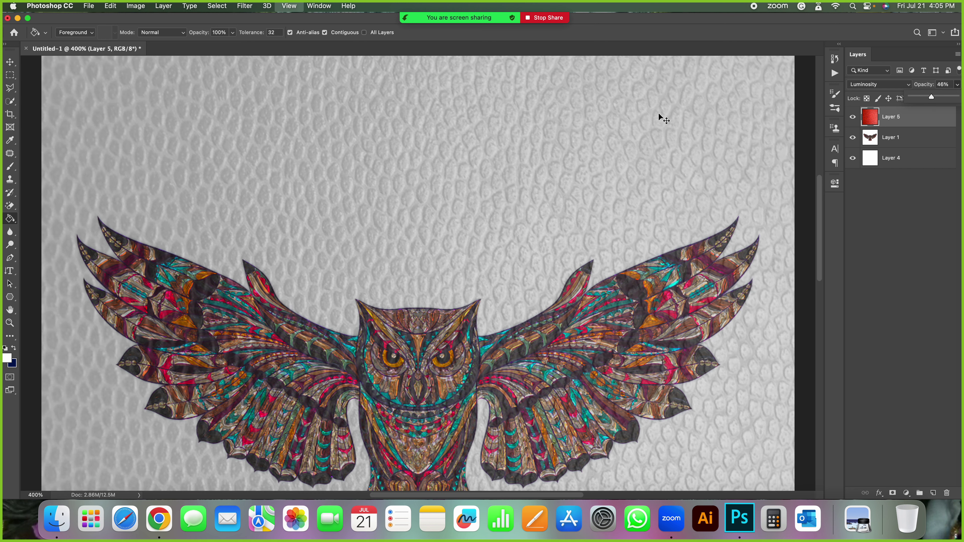
pyautogui.press('super+minus')
pyautogui.press('super+minus')
pyautogui.press('super+minus')
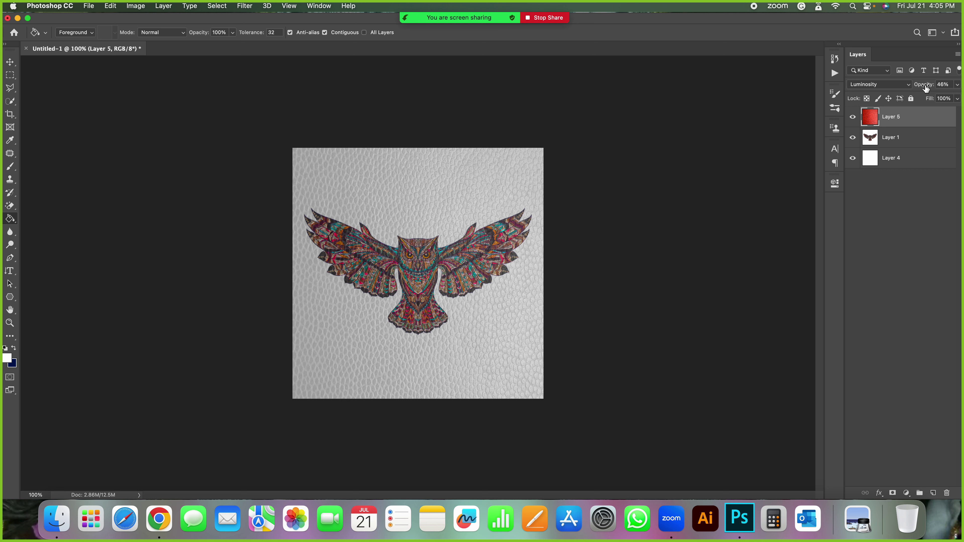
# Step: Switch Layer 5 to Multiply and try opacity at 17%, then 100%
pyautogui.click(910, 85)
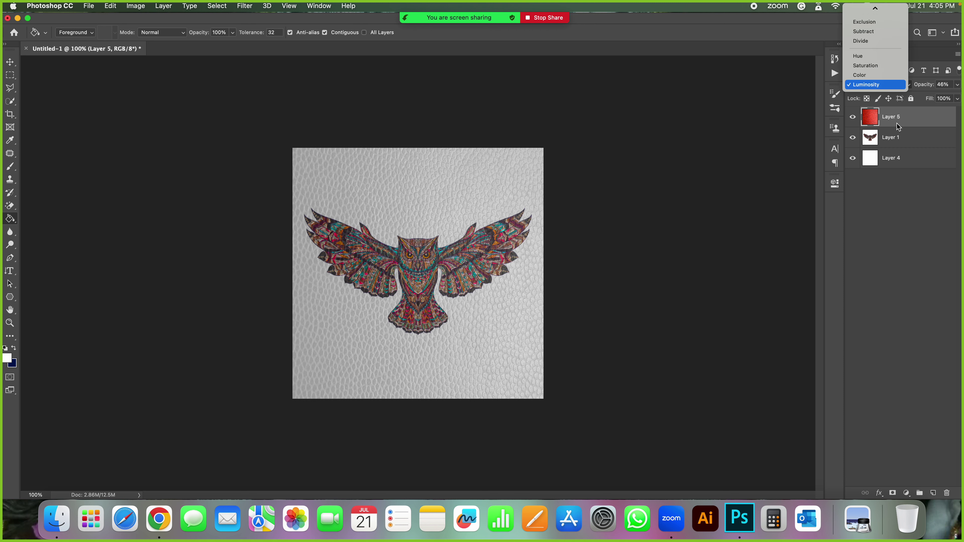
pyautogui.scroll(5, 869, 84)
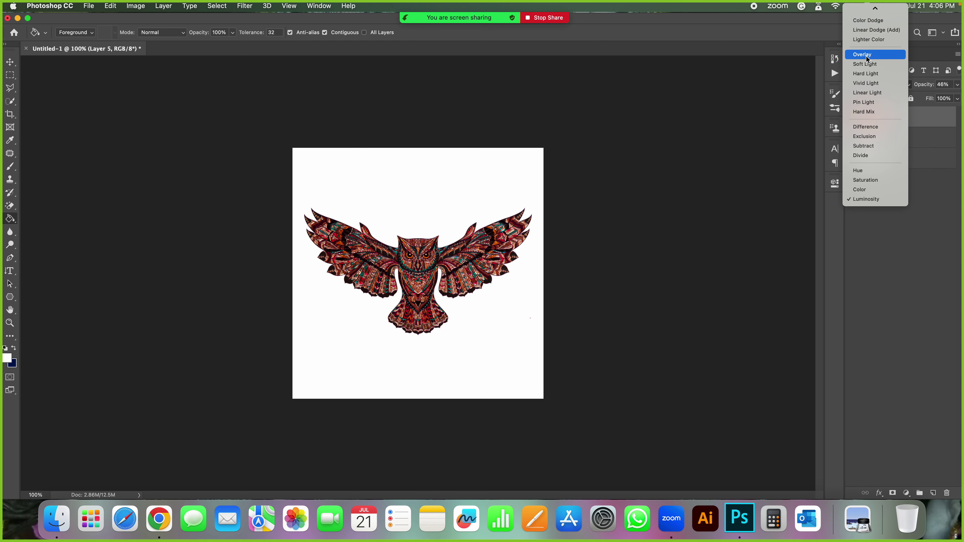
pyautogui.scroll(4, 876, 45)
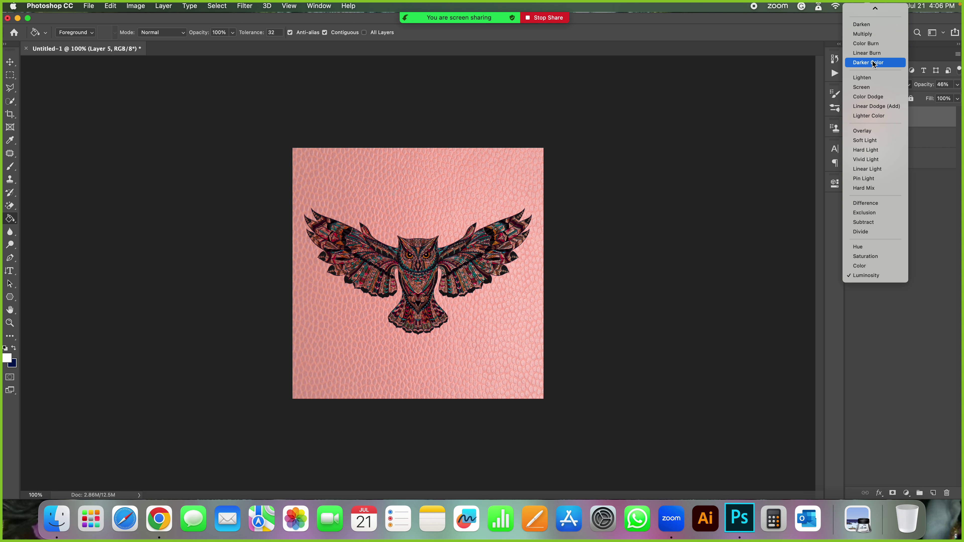
pyautogui.click(870, 34)
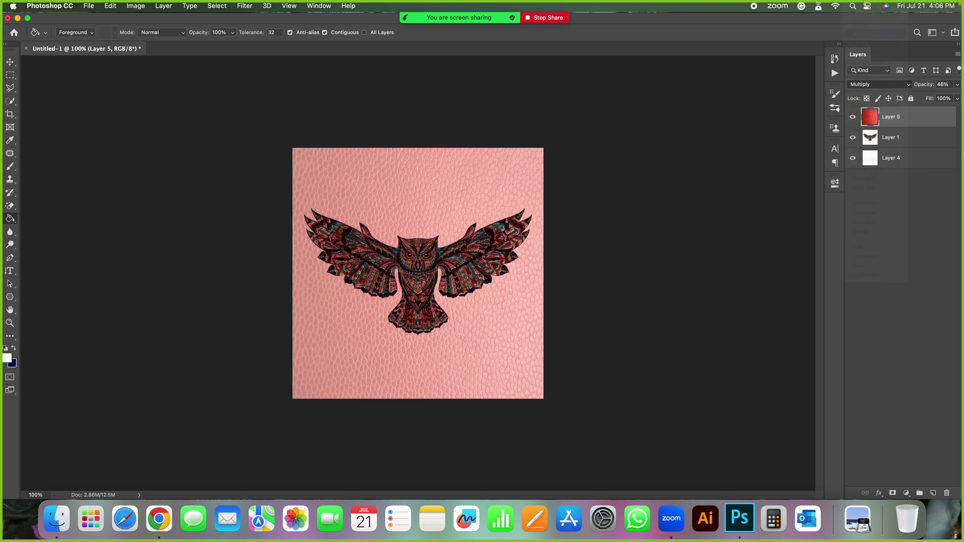
pyautogui.moveTo(931, 87); pyautogui.dragTo(916, 88)
pyautogui.write('100')
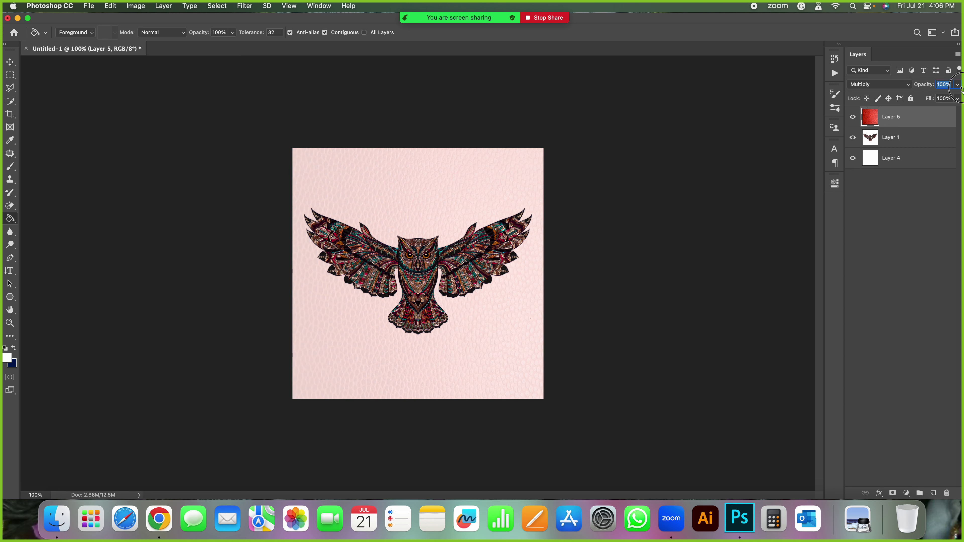
pyautogui.press('Return')
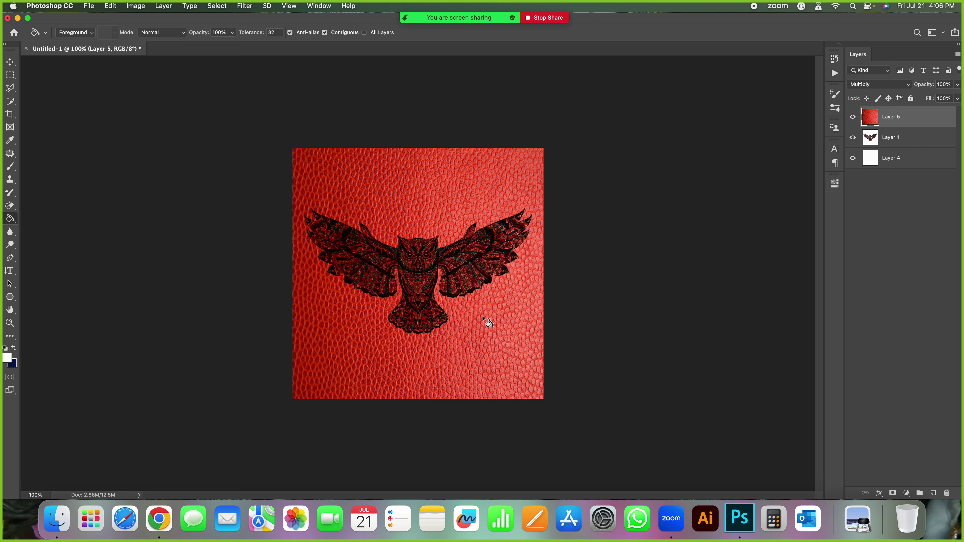
# Step: Drop Layer 5 opacity to 41% and return its blend mode to Luminosity
pyautogui.press('super+plus')
pyautogui.press('super+plus')
pyautogui.press('super+minus')
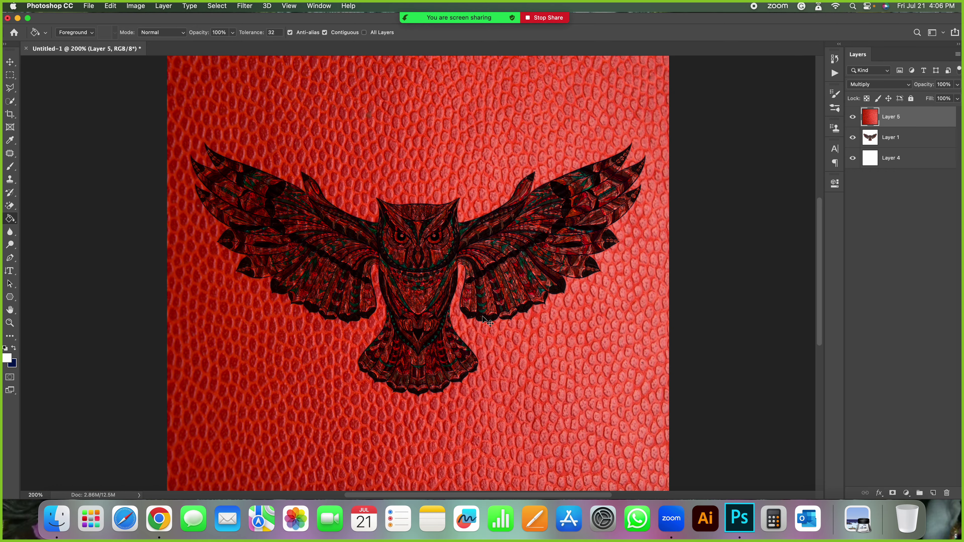
pyautogui.press('super+minus')
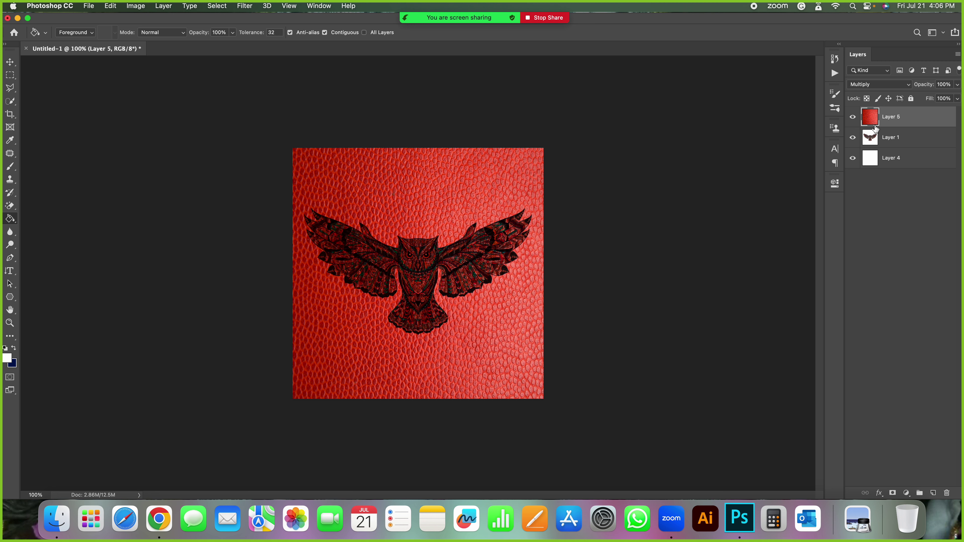
pyautogui.click(960, 86)
pyautogui.moveTo(957, 97)
pyautogui.mouseDown()
pyautogui.moveTo(920, 99)
pyautogui.moveTo(930, 100)
pyautogui.mouseUp()
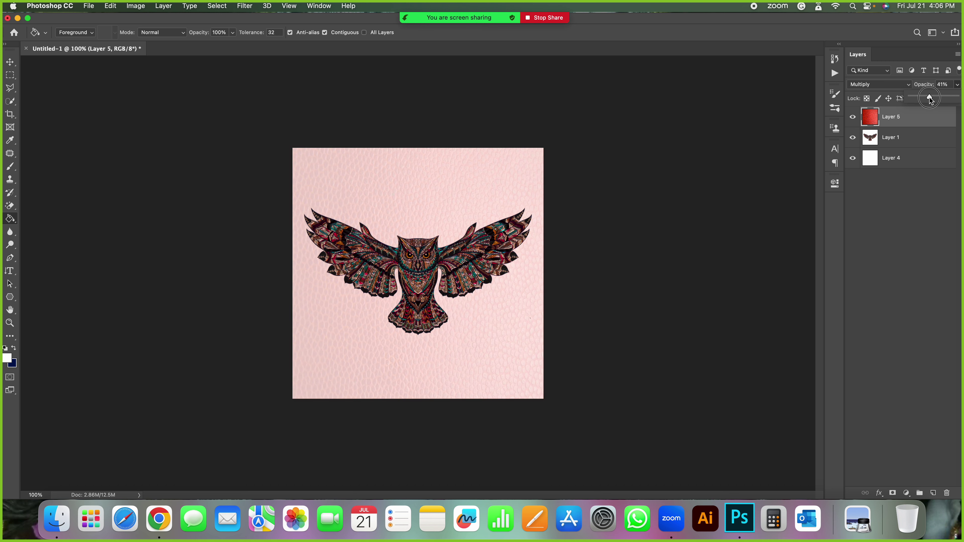
pyautogui.click(881, 84)
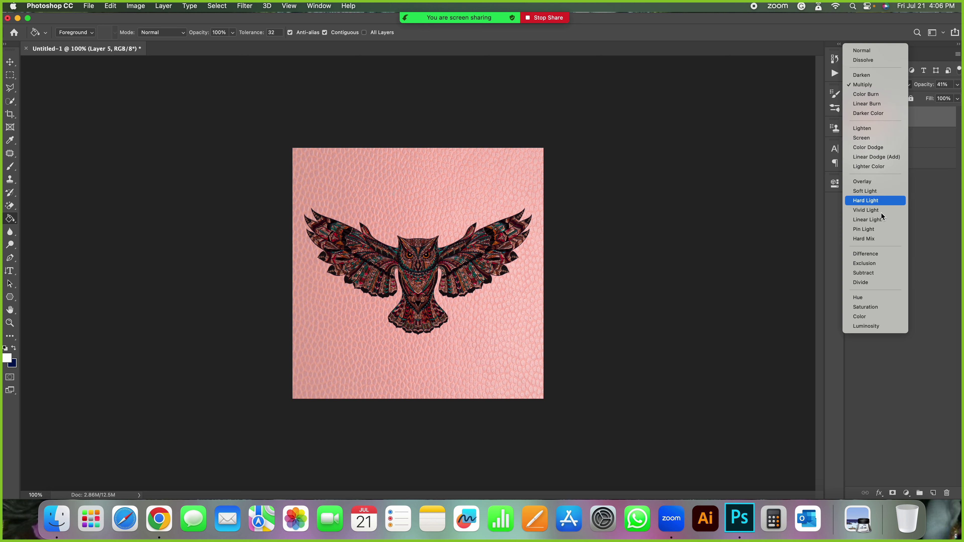
pyautogui.press('Return')
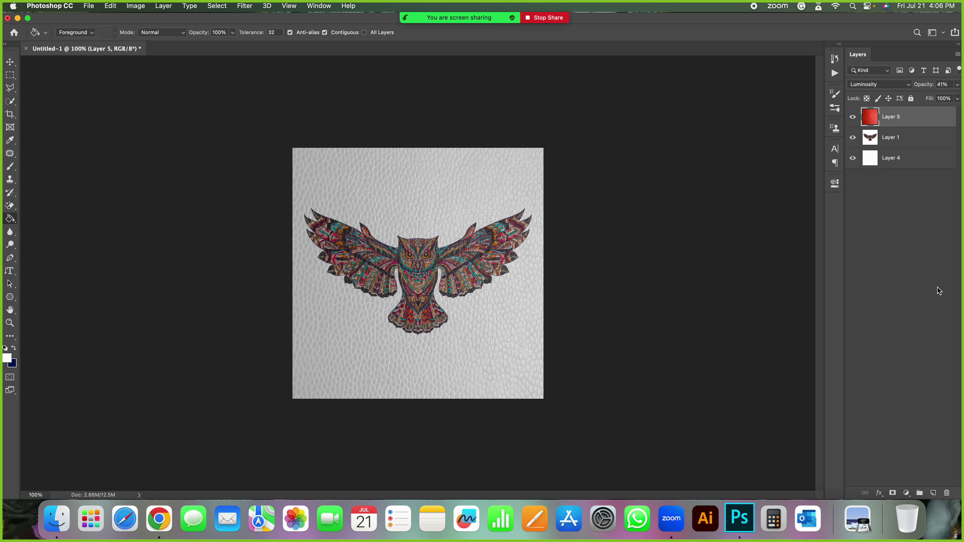